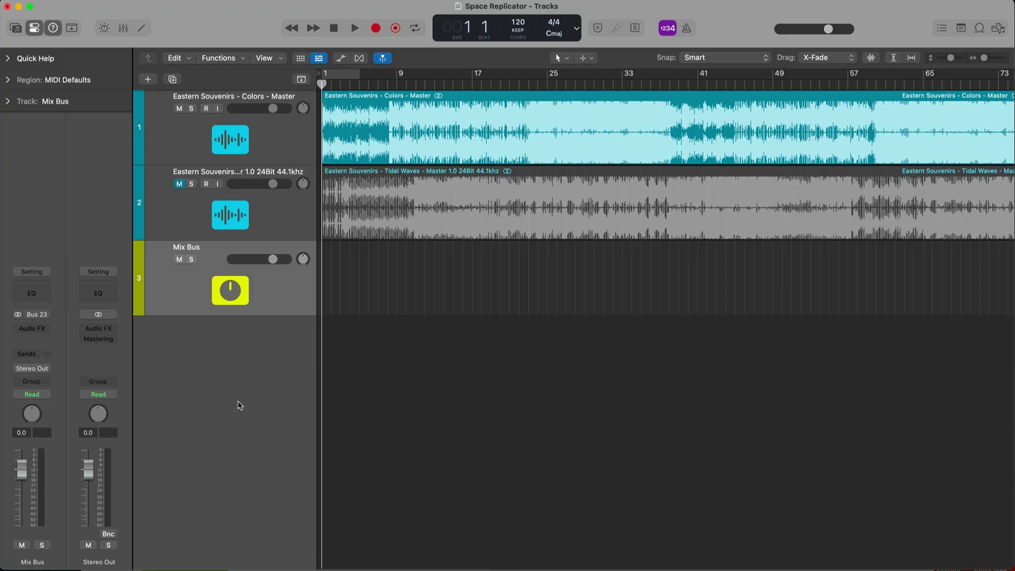
# Step: Insert Space Replicator from the recent plug-ins on the Stereo Out
pyautogui.click(113, 332)
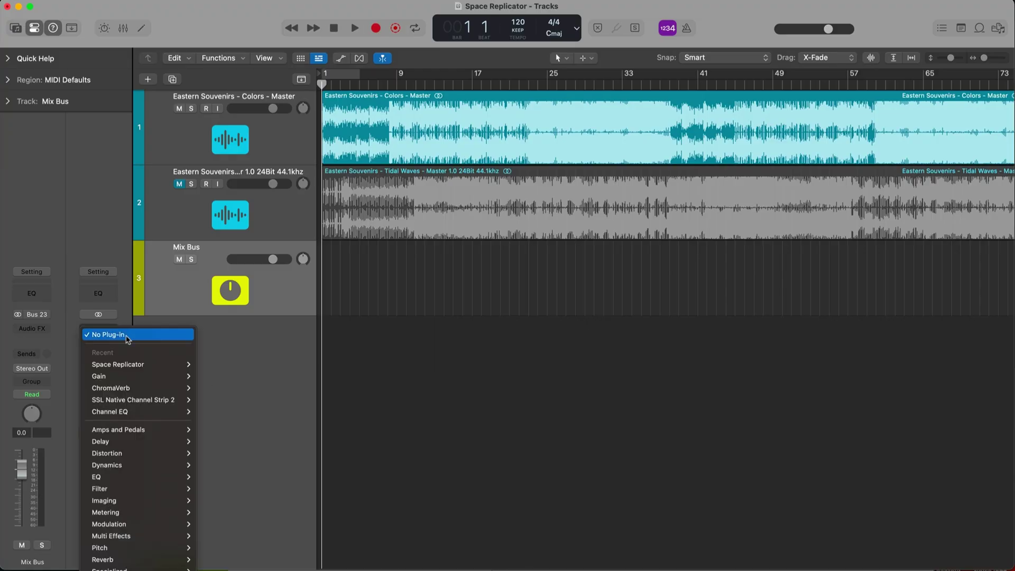
pyautogui.moveTo(161, 365)
pyautogui.click(210, 364)
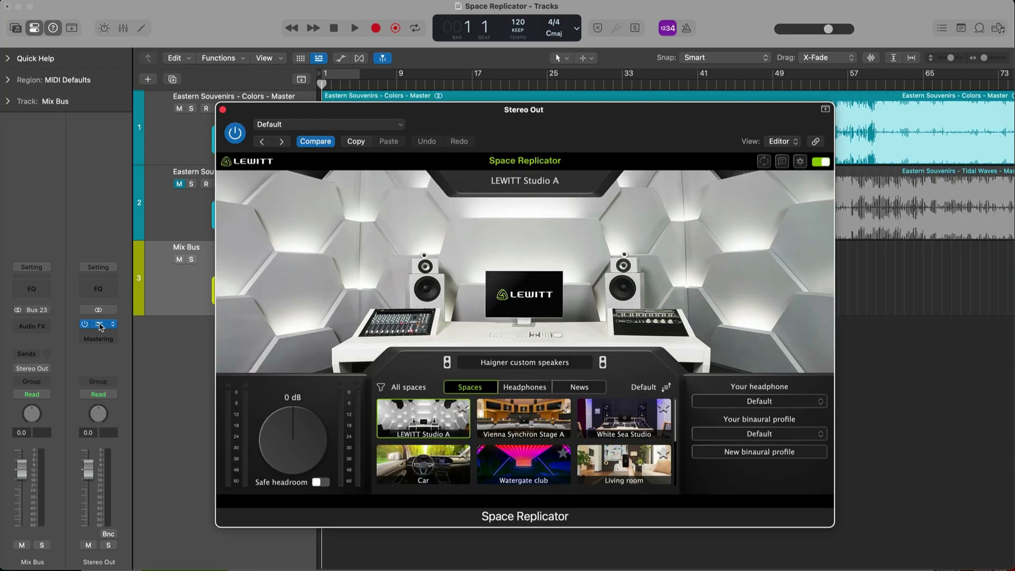
# Step: Set the headphone model to Sennheiser HD650
pyautogui.click(762, 401)
pyautogui.scroll(-10, 767, 439)
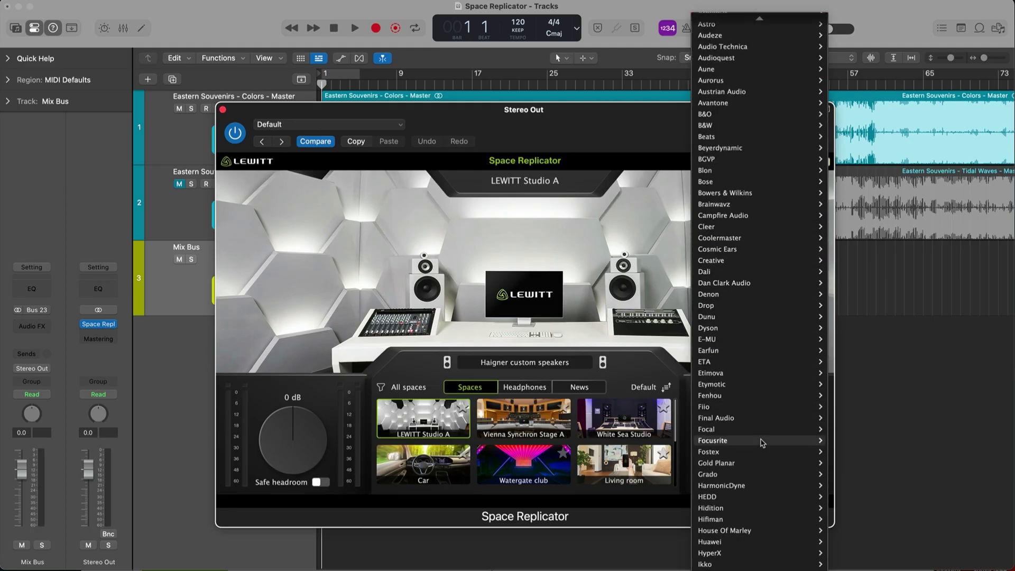
pyautogui.scroll(-15, 763, 443)
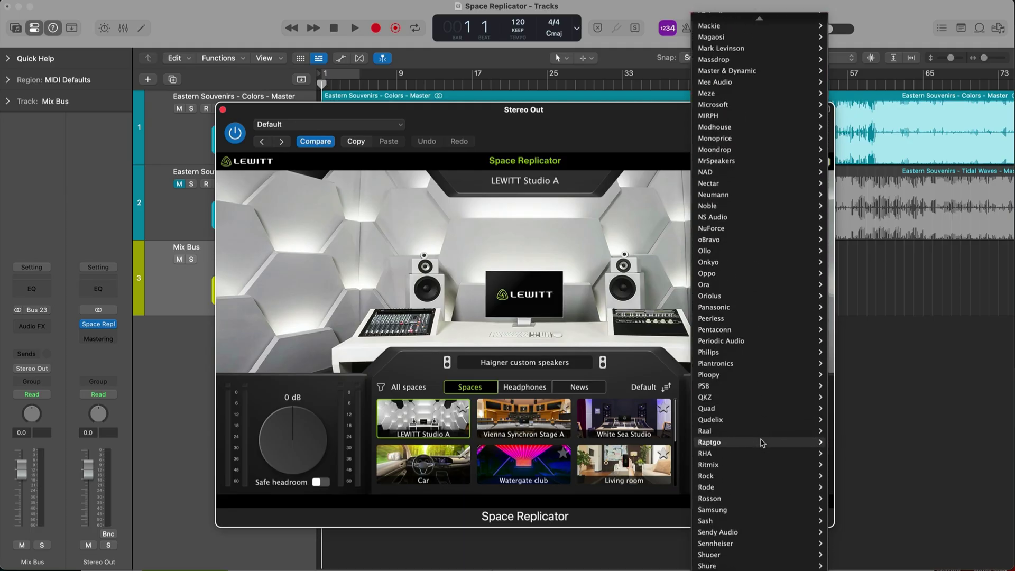
pyautogui.moveTo(735, 328)
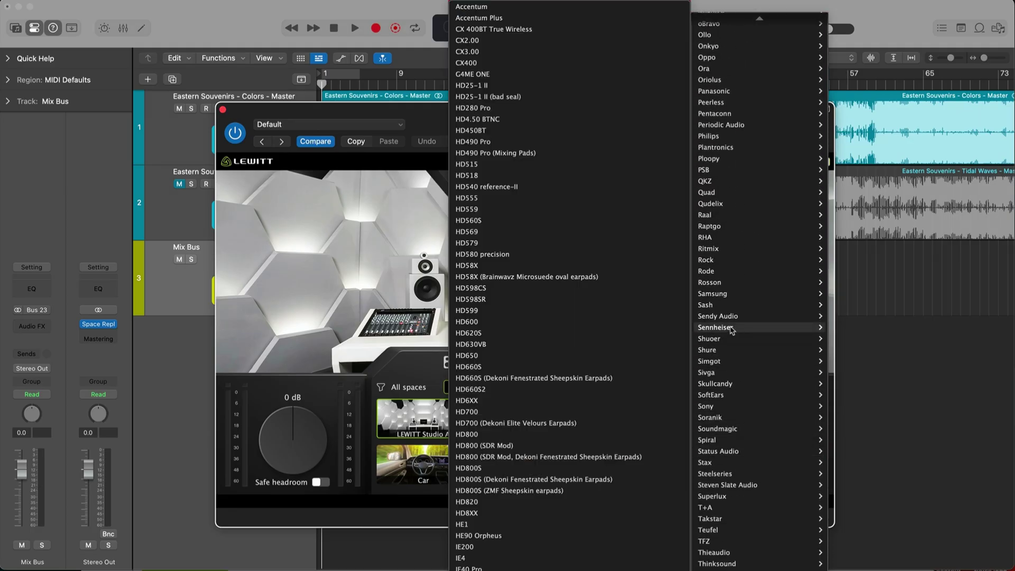
pyautogui.click(587, 356)
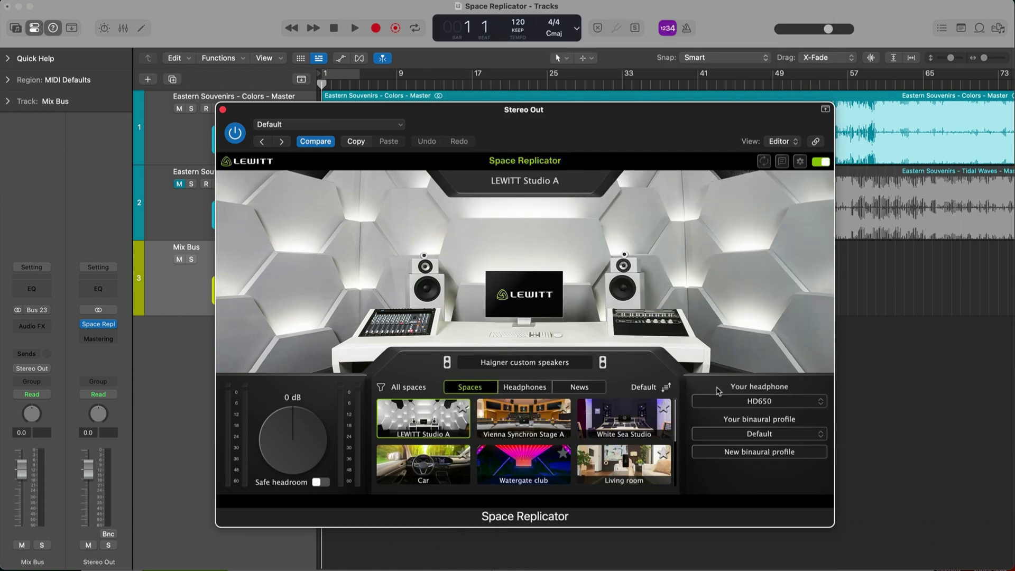
# Step: Switch to a saved personal binaural profile, then start a new profile on the myLEWITT page
pyautogui.click(746, 433)
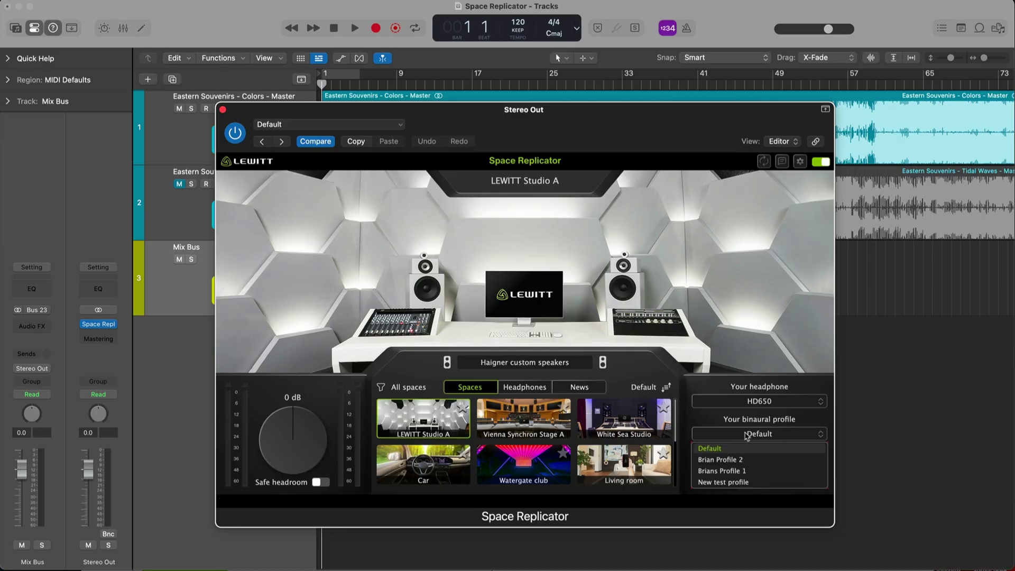
pyautogui.click(741, 471)
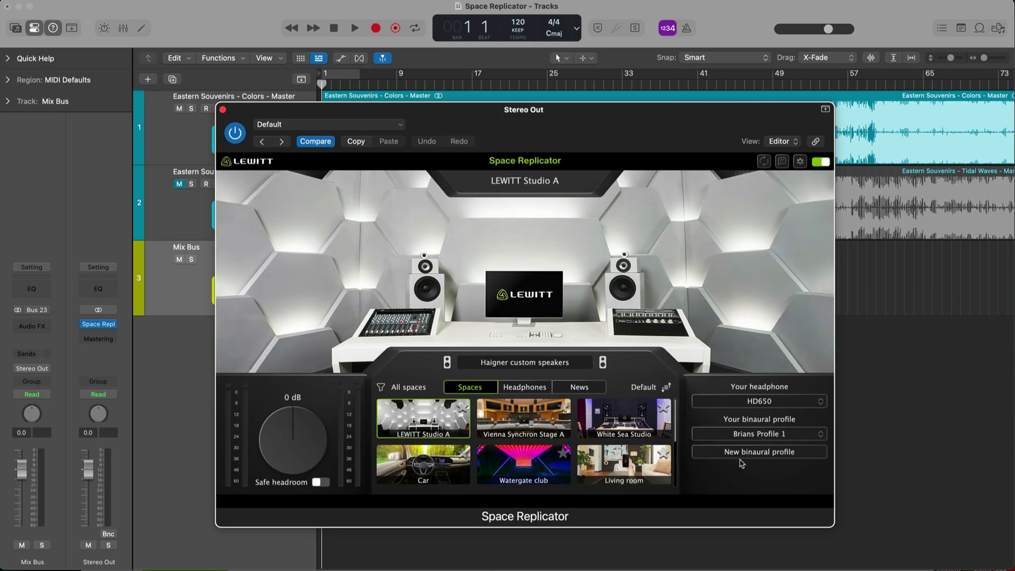
pyautogui.click(743, 454)
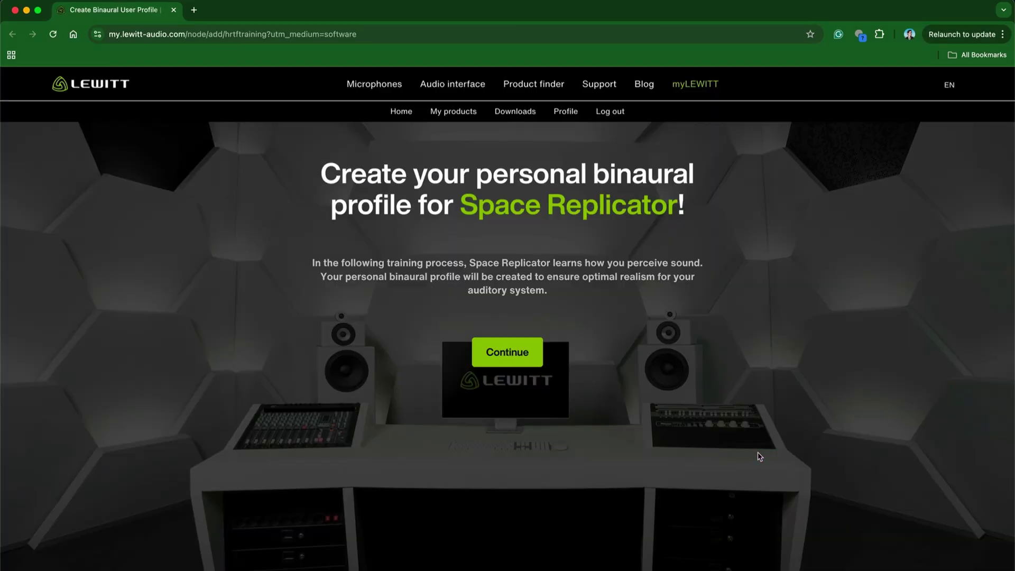
# Step: Begin the myLEWITT profile setup and choose Sennheiser HD650 as the headphone model
pyautogui.click(518, 355)
pyautogui.click(525, 433)
pyautogui.click(518, 290)
pyautogui.scroll(-20, 524, 386)
pyautogui.scroll(-10, 524, 385)
pyautogui.click(526, 437)
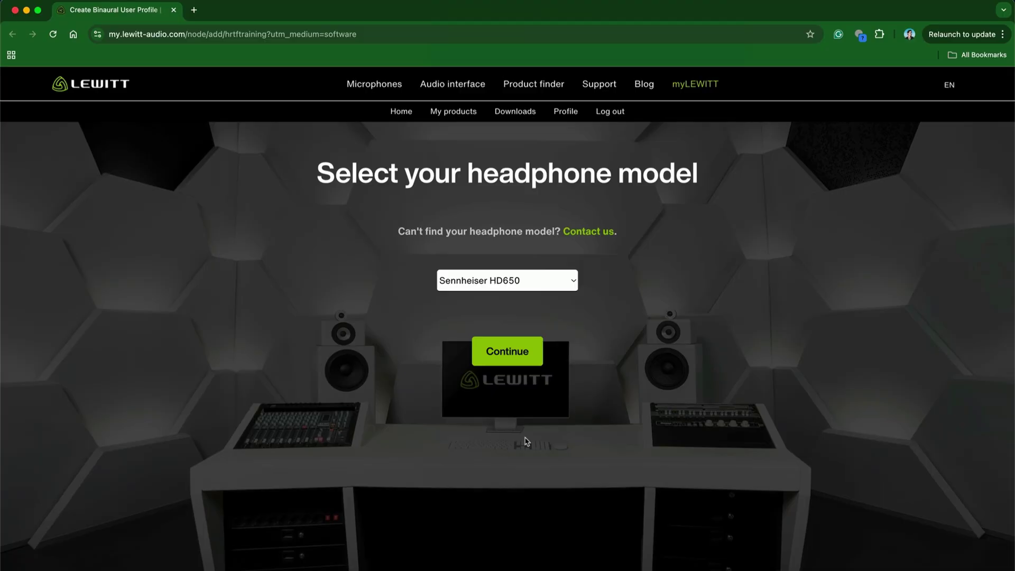
pyautogui.click(522, 351)
# Step: Compare Sample A and Sample B in the listening round and mark A as better
pyautogui.click(521, 444)
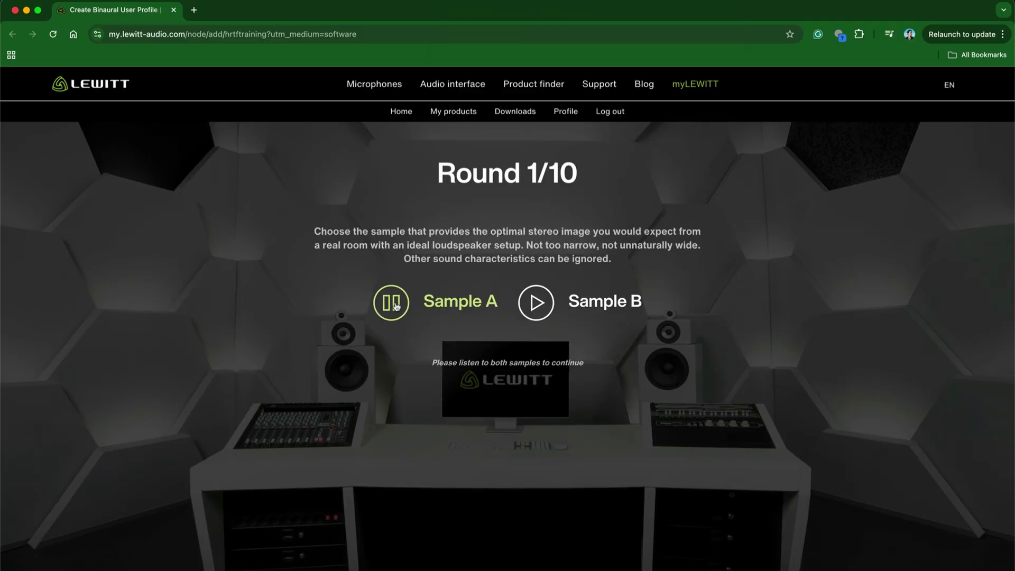
pyautogui.click(396, 306)
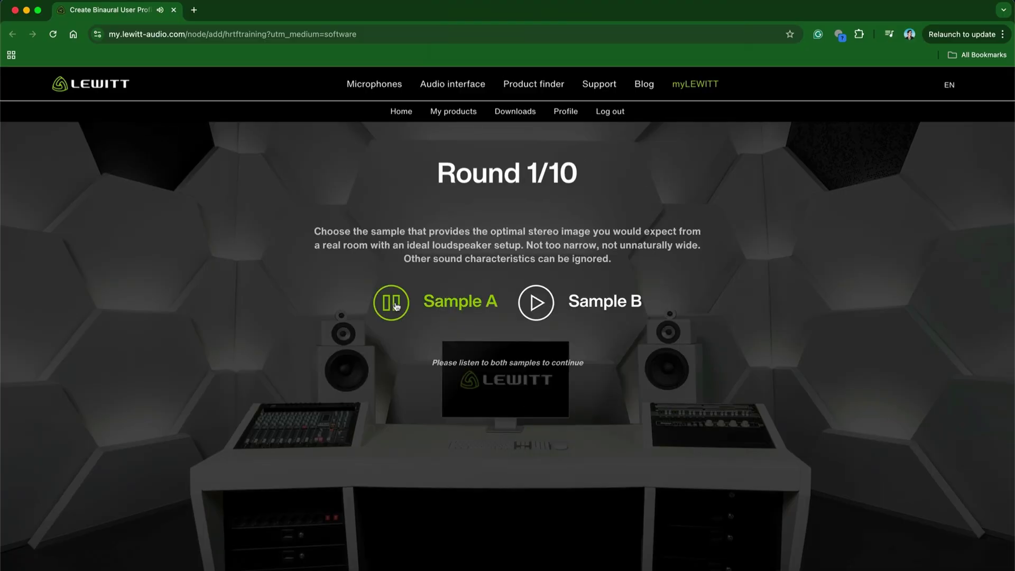
pyautogui.click(540, 305)
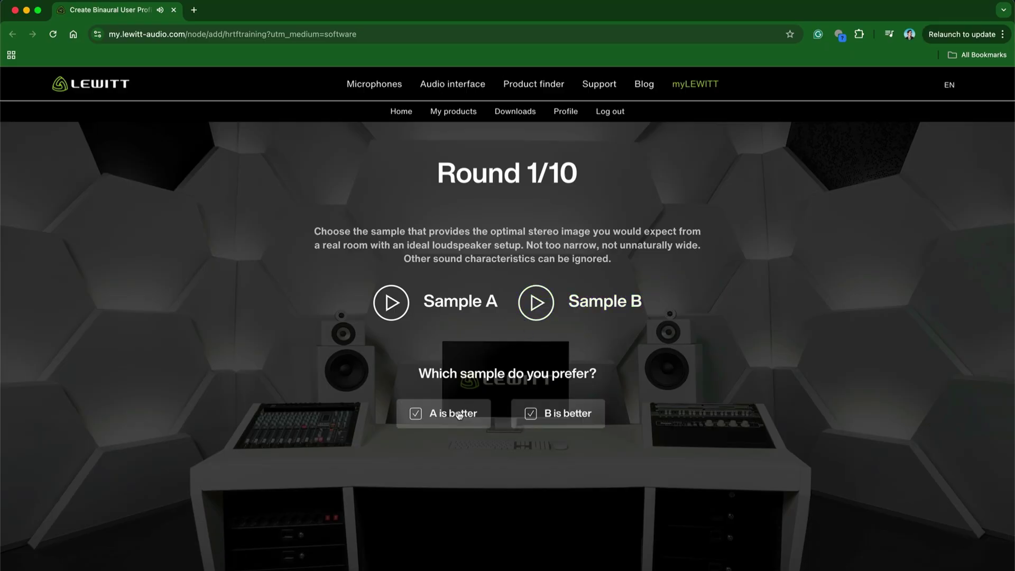
pyautogui.click(460, 415)
pyautogui.click(510, 486)
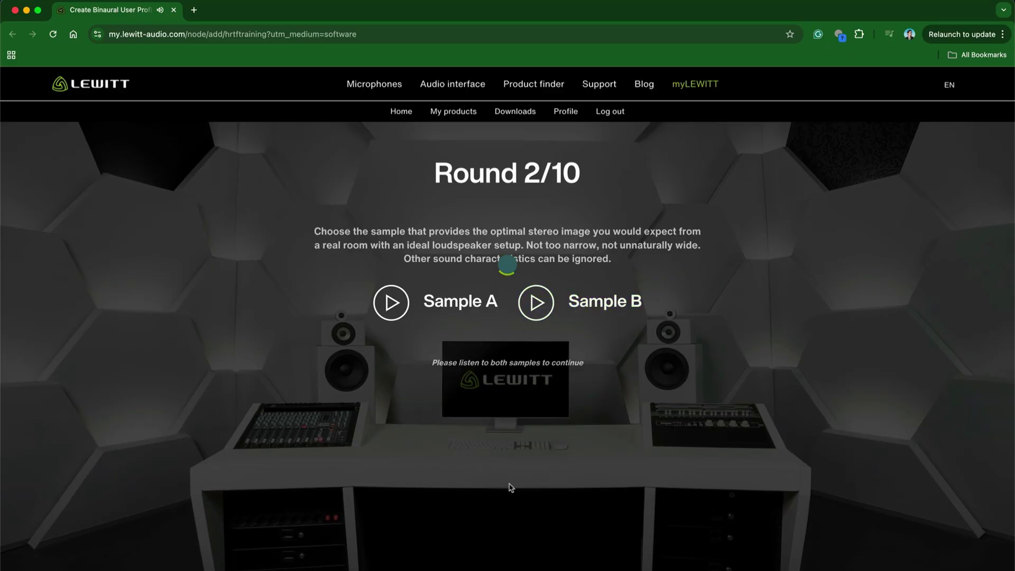
# Step: Name the binaural profile 'New test profile 2' and save it
pyautogui.write('test profil')
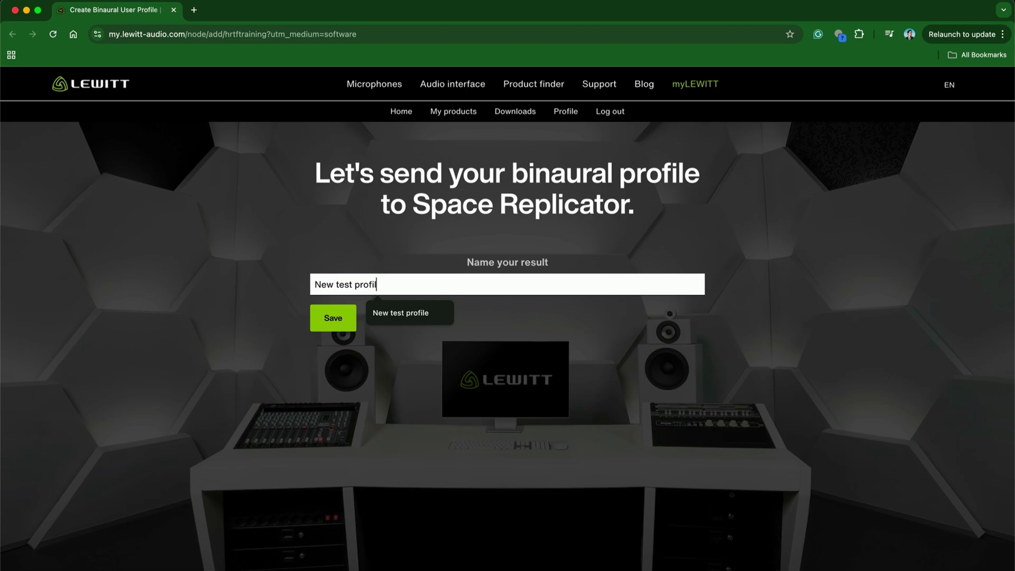
pyautogui.write('e 2')
pyautogui.click(339, 317)
pyautogui.hotkey('ctrl', 'Up')
# Step: Sync Space Replicator with myLEWITT and select the binaural profile New test profile 2
pyautogui.click(467, 422)
pyautogui.click(764, 163)
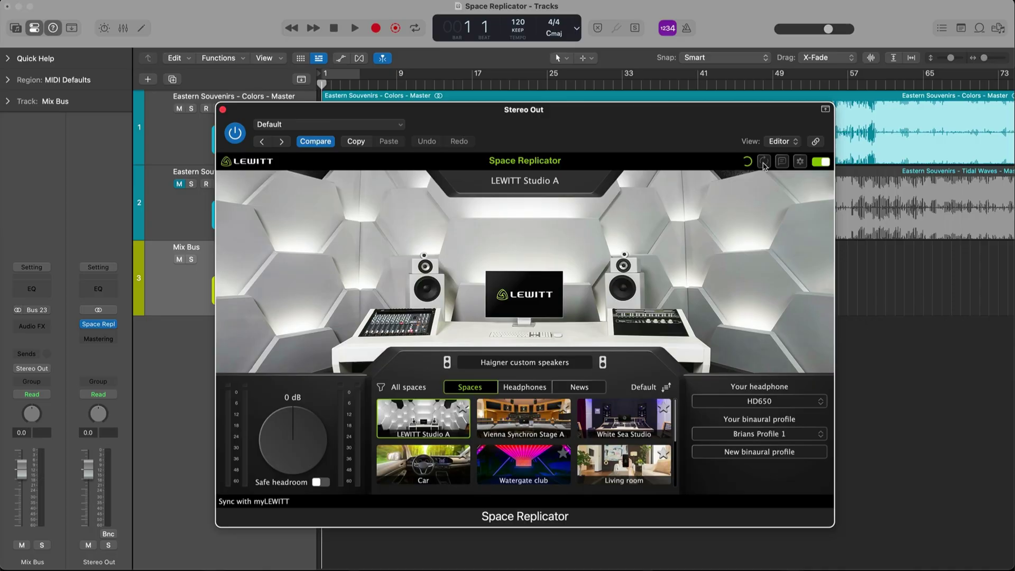
pyautogui.click(752, 433)
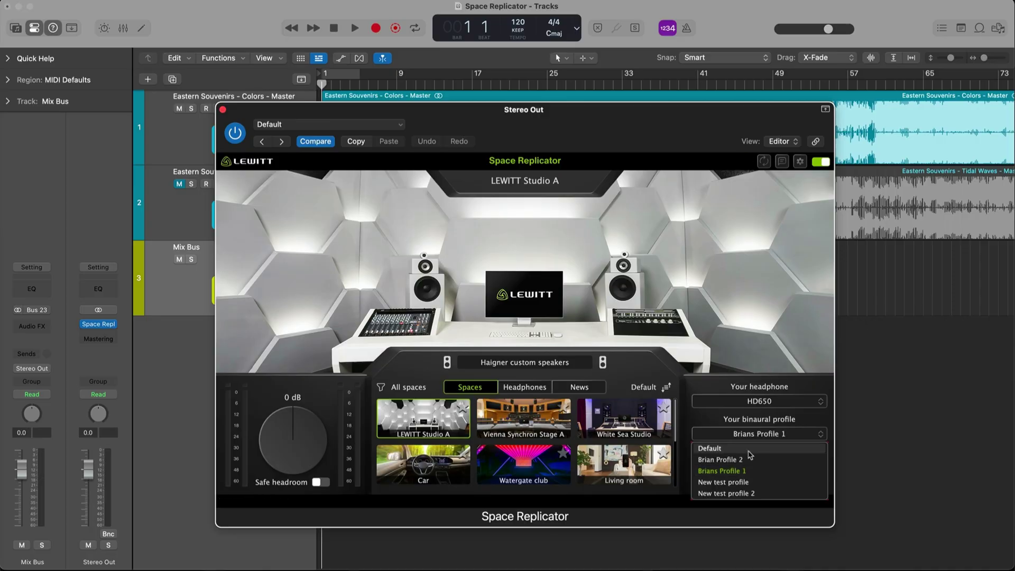
pyautogui.click(752, 494)
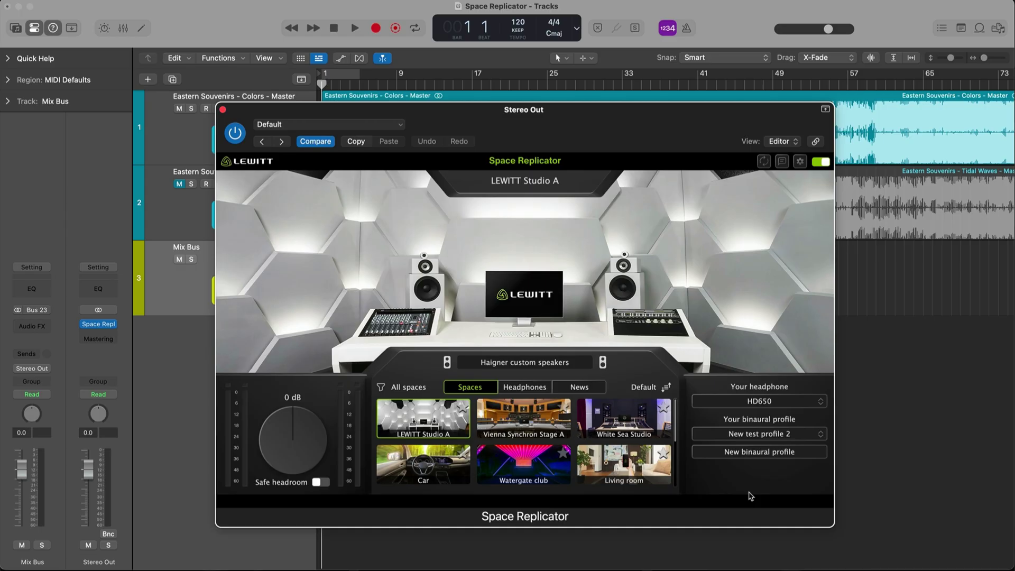
# Step: Play the song with safe headroom off and the output lowered to -5 dB
pyautogui.press('space')
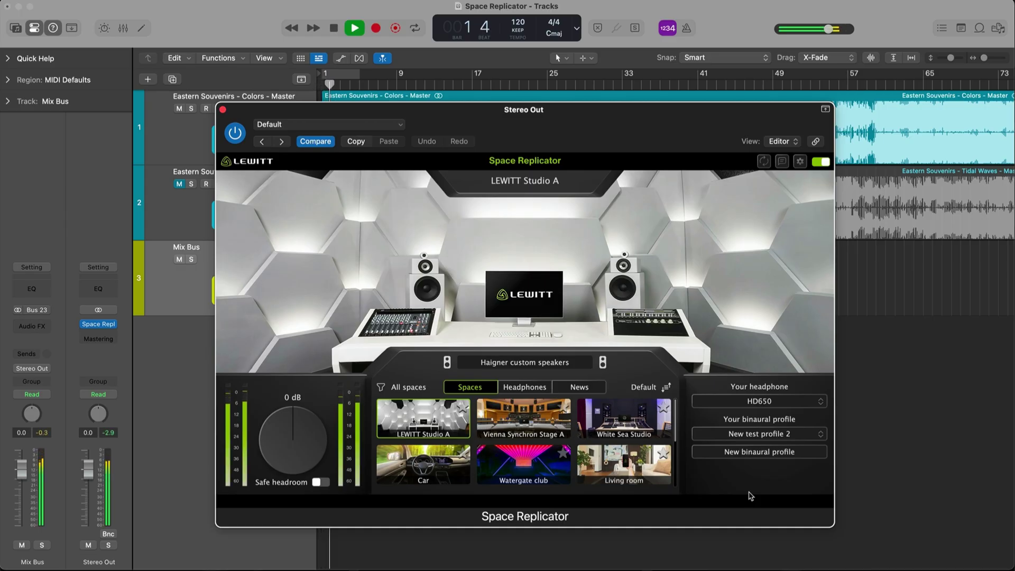
pyautogui.click(322, 483)
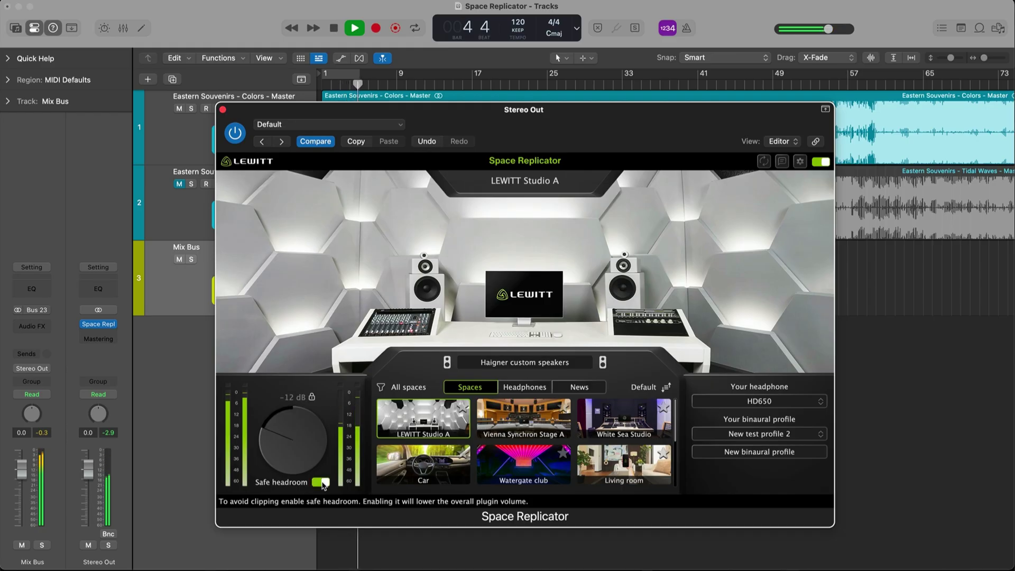
pyautogui.click(322, 482)
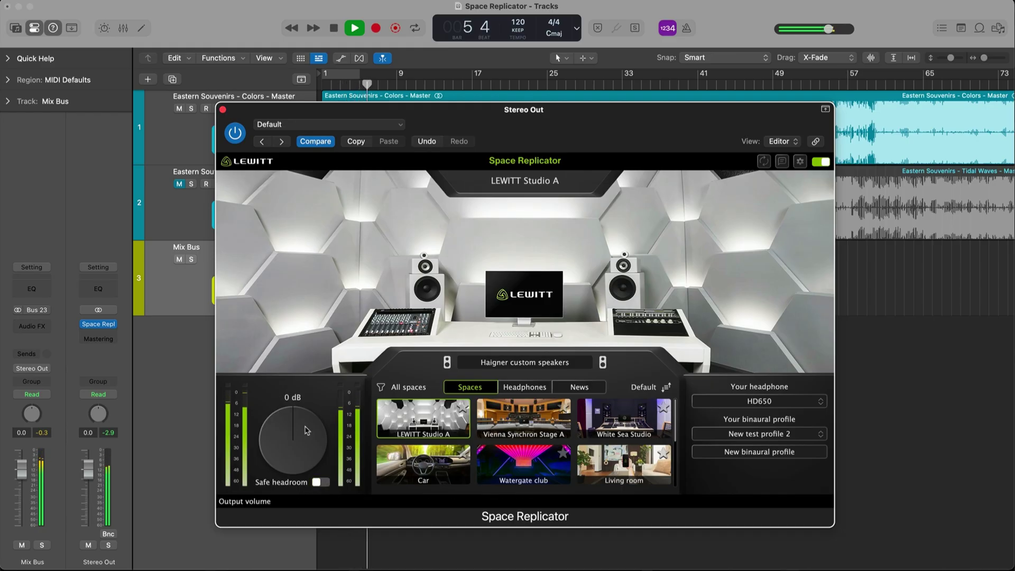
pyautogui.moveTo(306, 429); pyautogui.dragTo(306, 445)
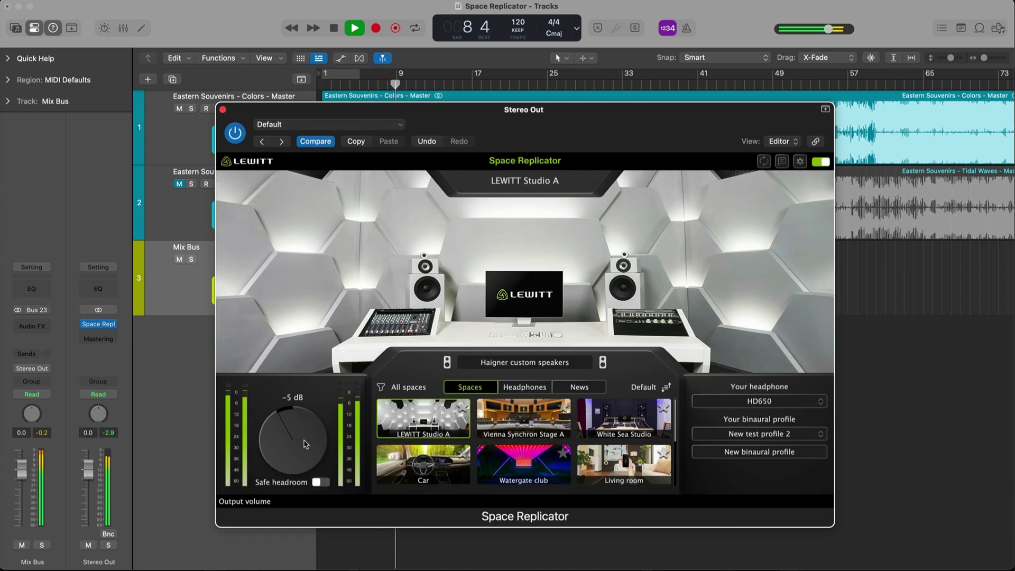
# Step: Turn safe headroom back on and switch the room to Vienna Synchron Stage A
pyautogui.click(319, 483)
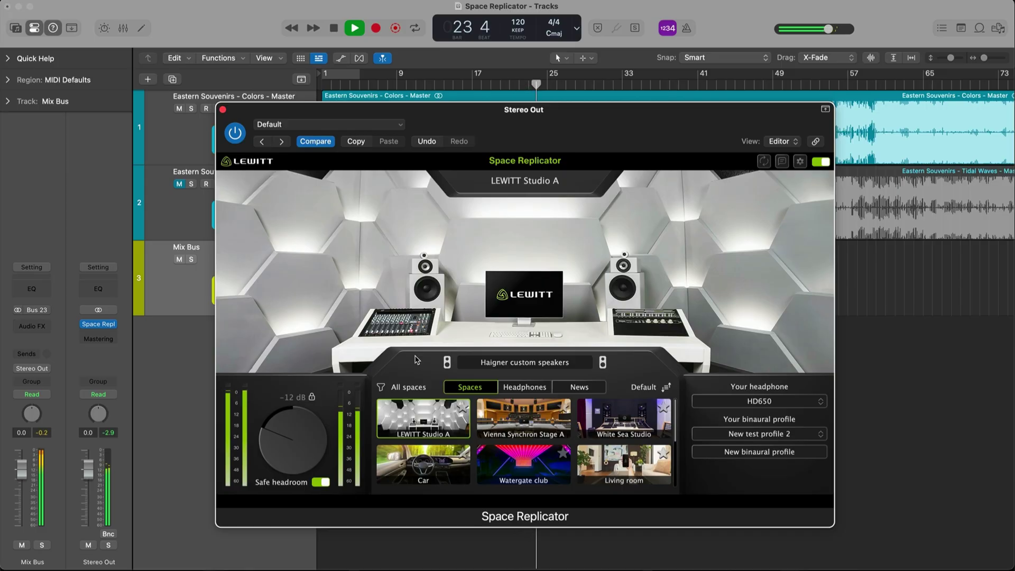
pyautogui.moveTo(432, 420)
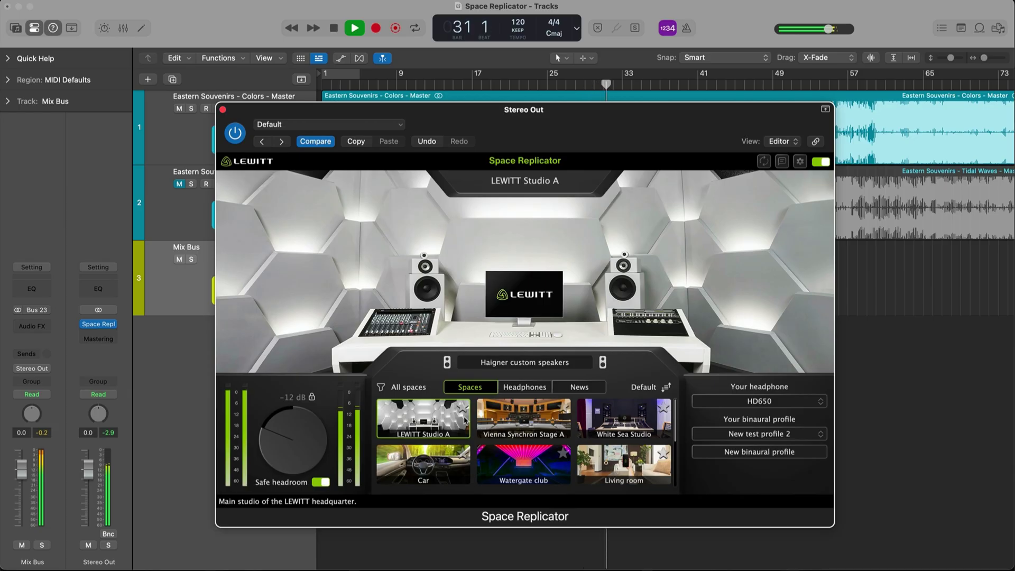
pyautogui.click(531, 420)
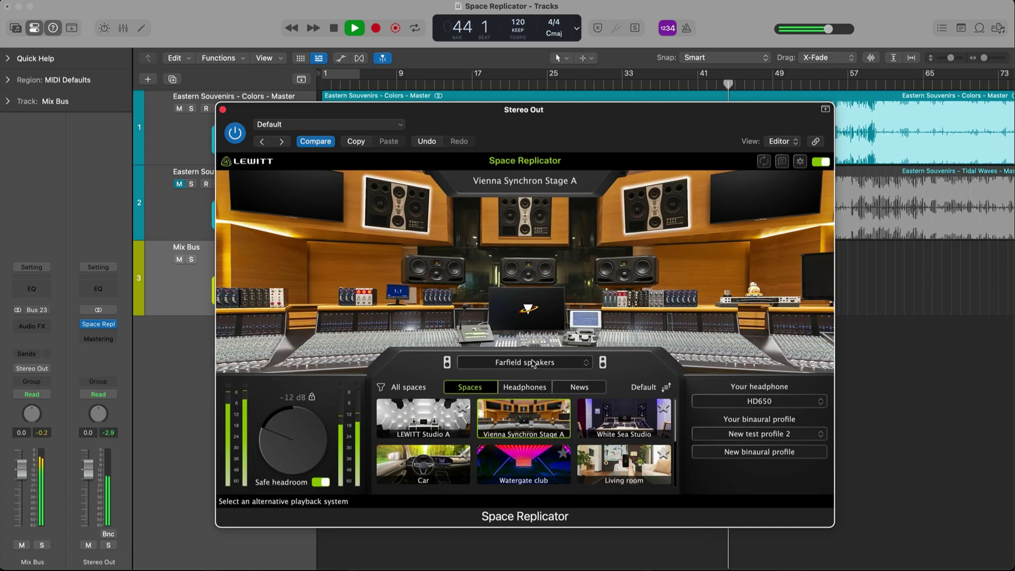
# Step: Switch the virtual room to LEWITT Studio B with its near-field studio speakers
pyautogui.click(533, 364)
pyautogui.click(604, 408)
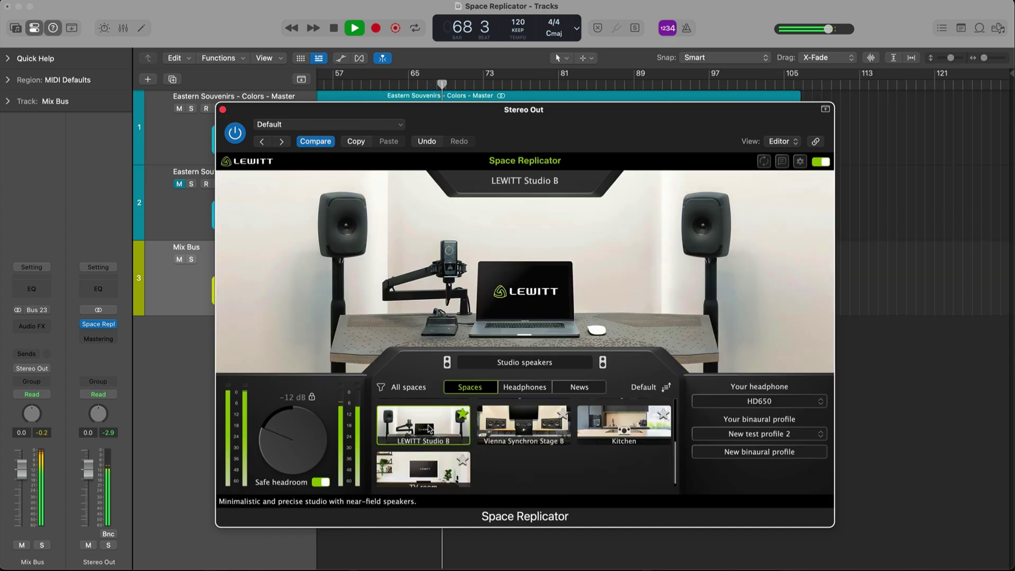
# Step: Unfavourite LEWITT Studio B and switch the room to Vienna Synchron Stage B
pyautogui.click(463, 414)
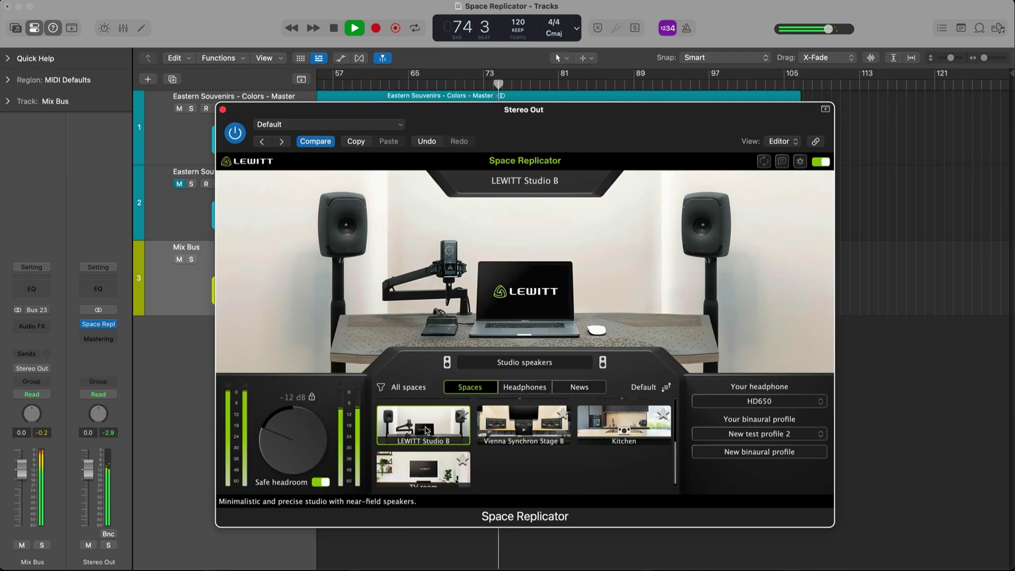
pyautogui.click(519, 425)
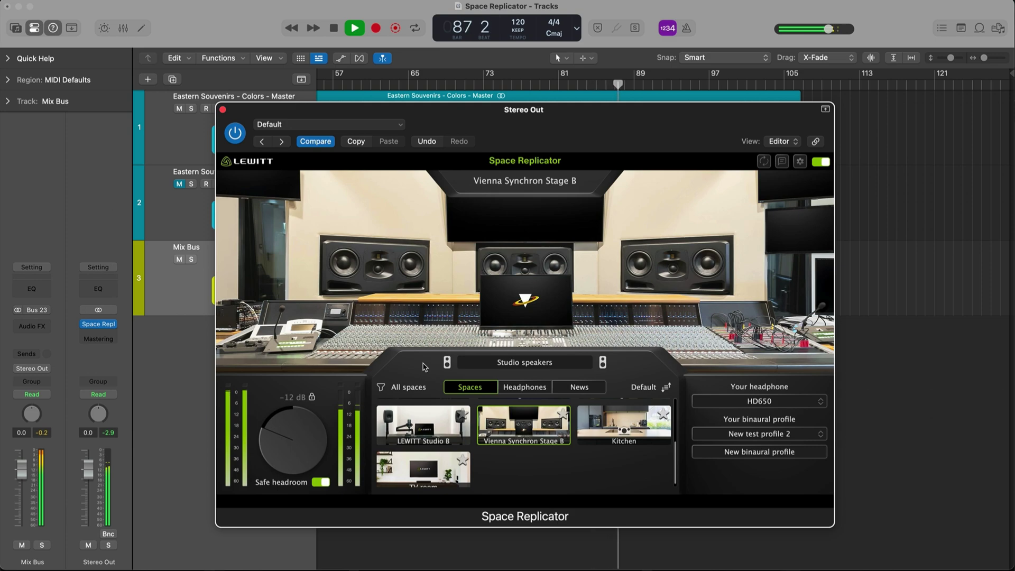
# Step: Choose the Car room from the Spaces grid, listening from the driver seat
pyautogui.scroll(2, 439, 429)
pyautogui.click(437, 426)
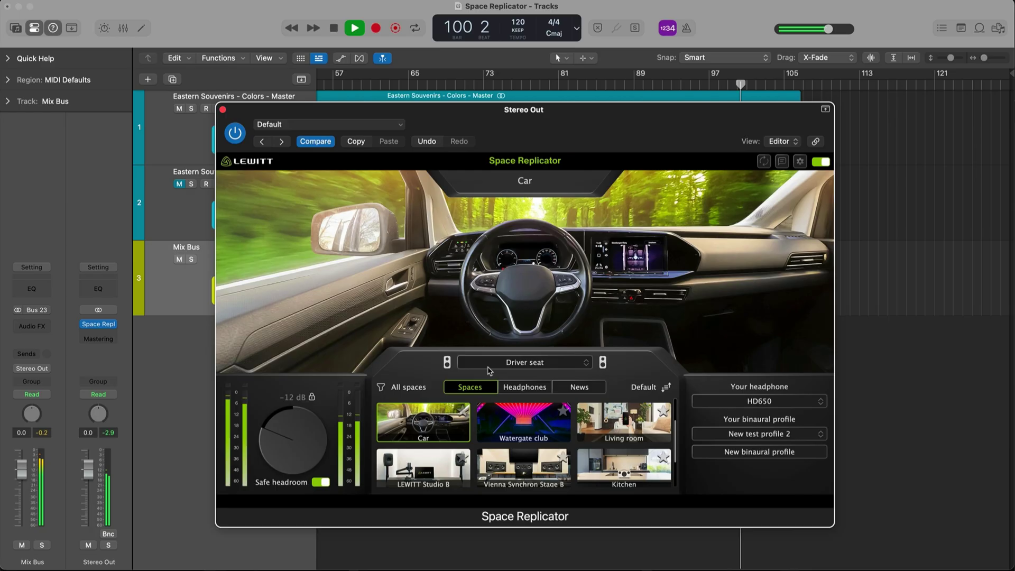
# Step: Try the car's front passenger, back-left and back-right seats, then switch to Watergate club
pyautogui.click(500, 364)
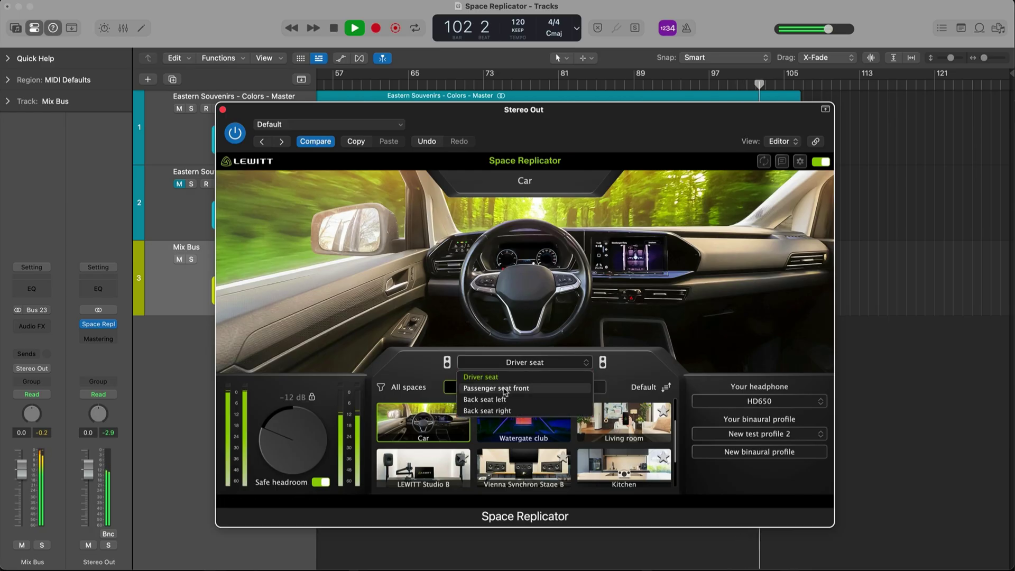
pyautogui.click(504, 389)
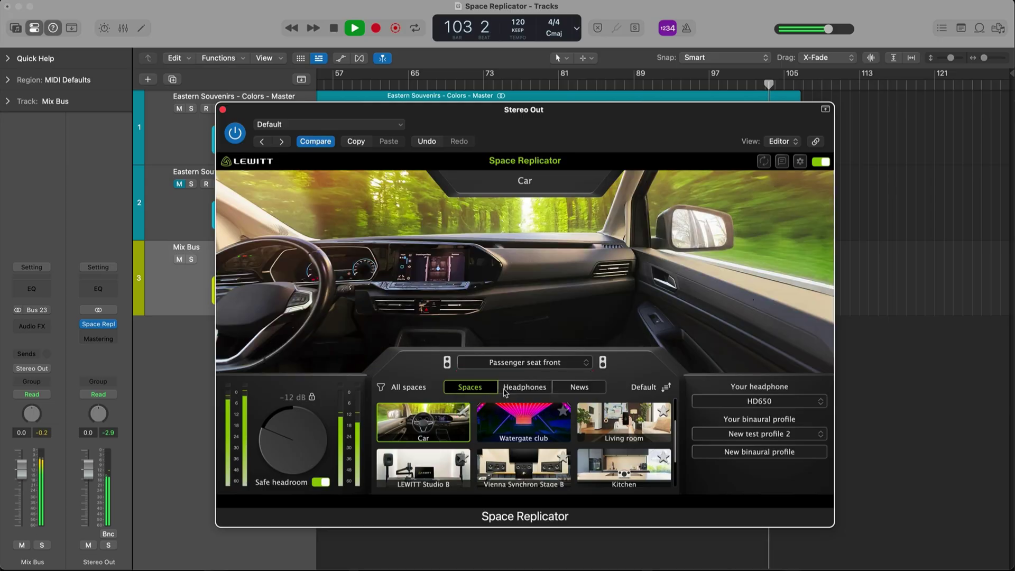
pyautogui.click(517, 369)
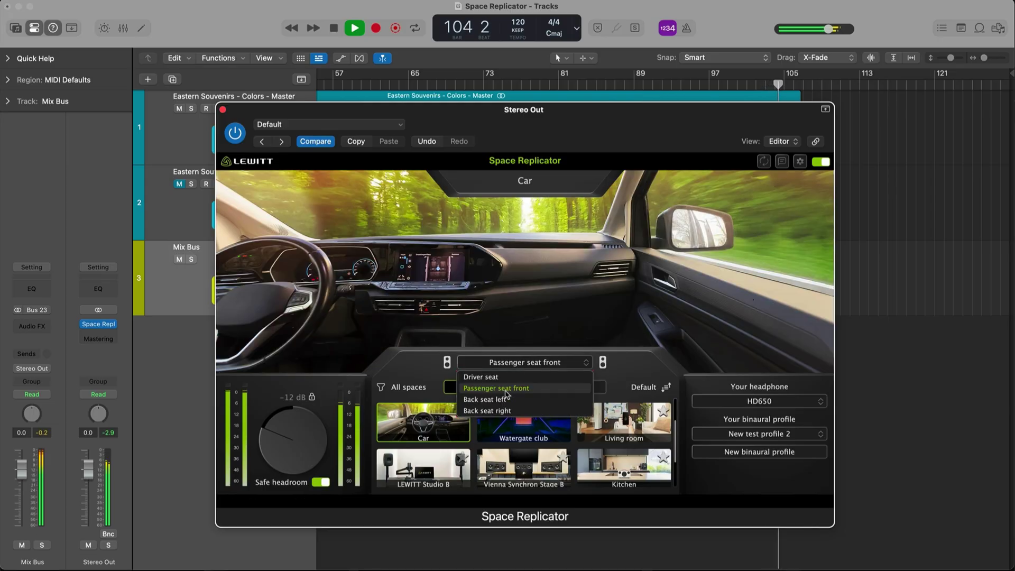
pyautogui.click(506, 398)
pyautogui.click(508, 362)
pyautogui.click(507, 415)
pyautogui.click(507, 415)
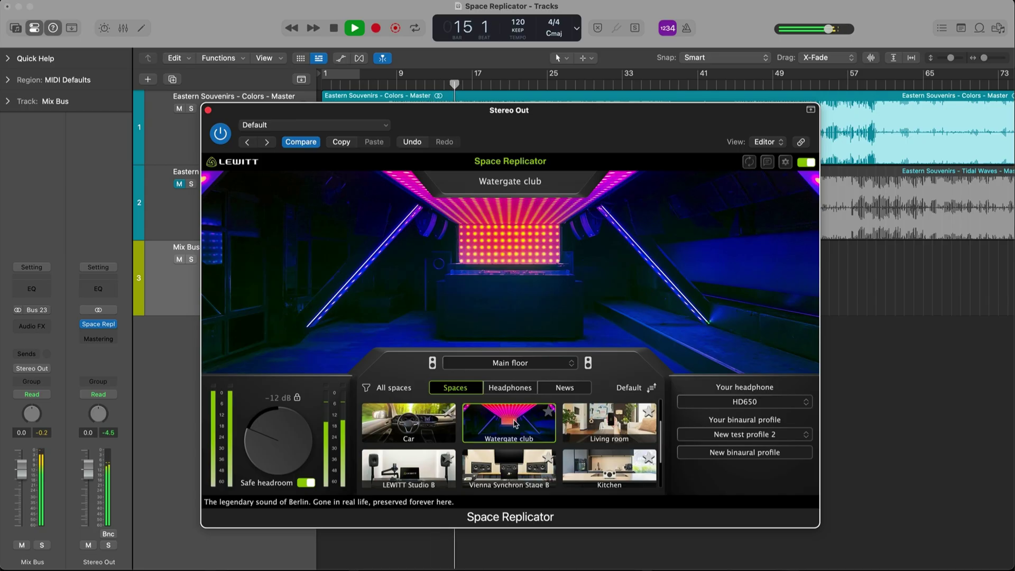
# Step: Move the Watergate club listening position to Main floor (with crowd), then the DJ booth
pyautogui.click(508, 363)
pyautogui.click(507, 389)
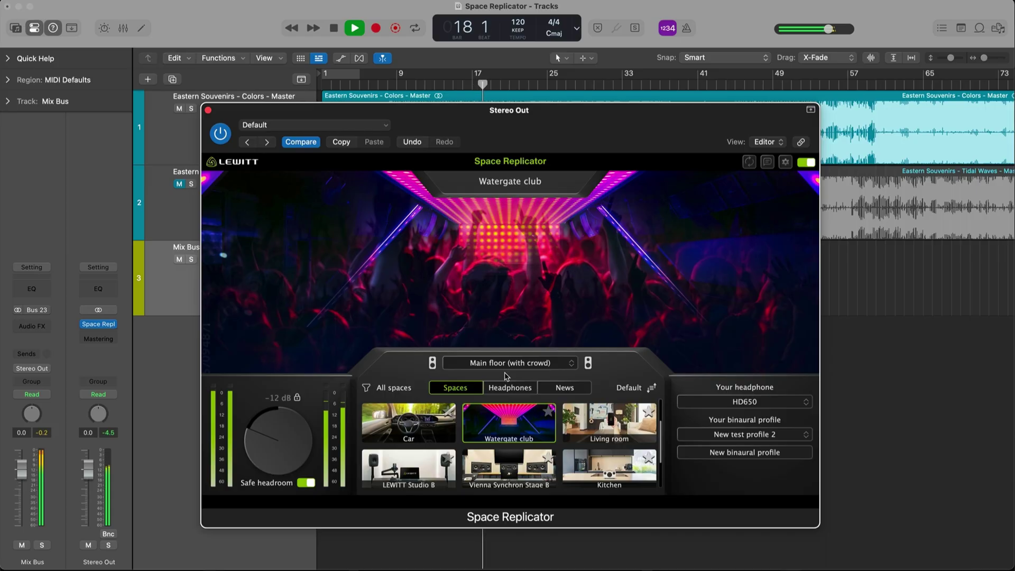
pyautogui.click(506, 365)
pyautogui.click(495, 401)
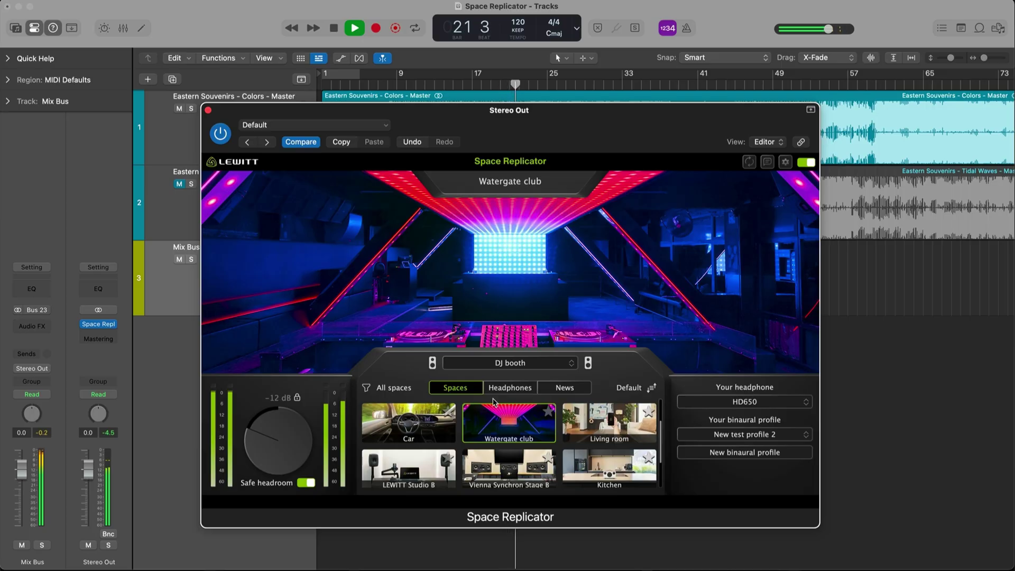
pyautogui.click(511, 365)
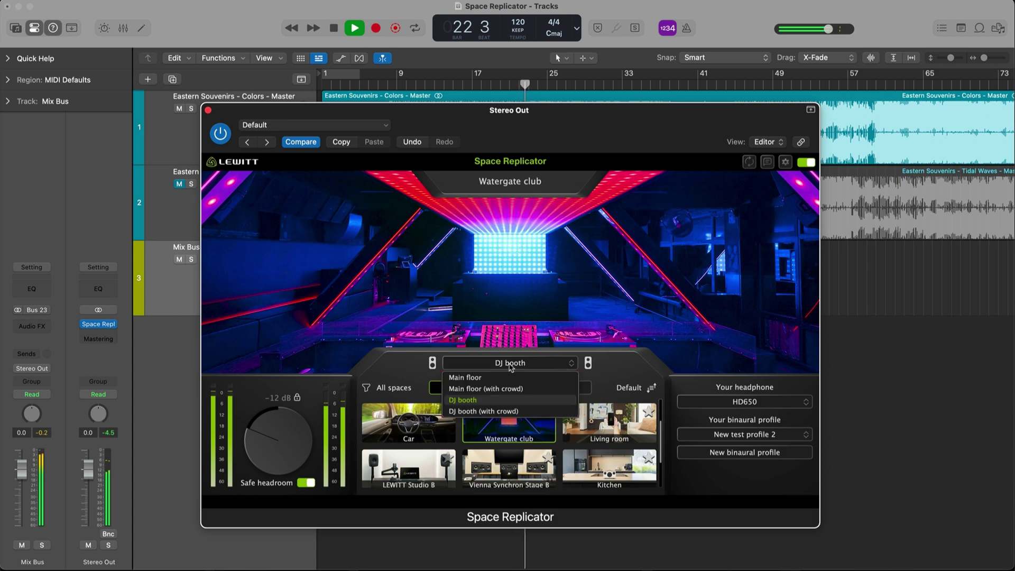
# Step: Hear the DJ booth with crowd, then switch to the Living room on Smartphone 7a
pyautogui.click(506, 413)
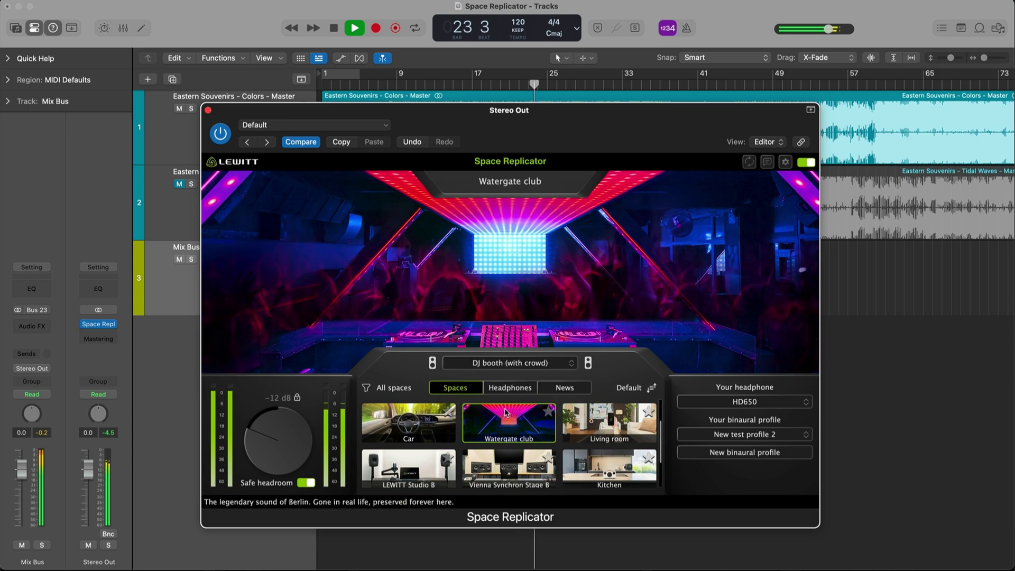
pyautogui.click(611, 420)
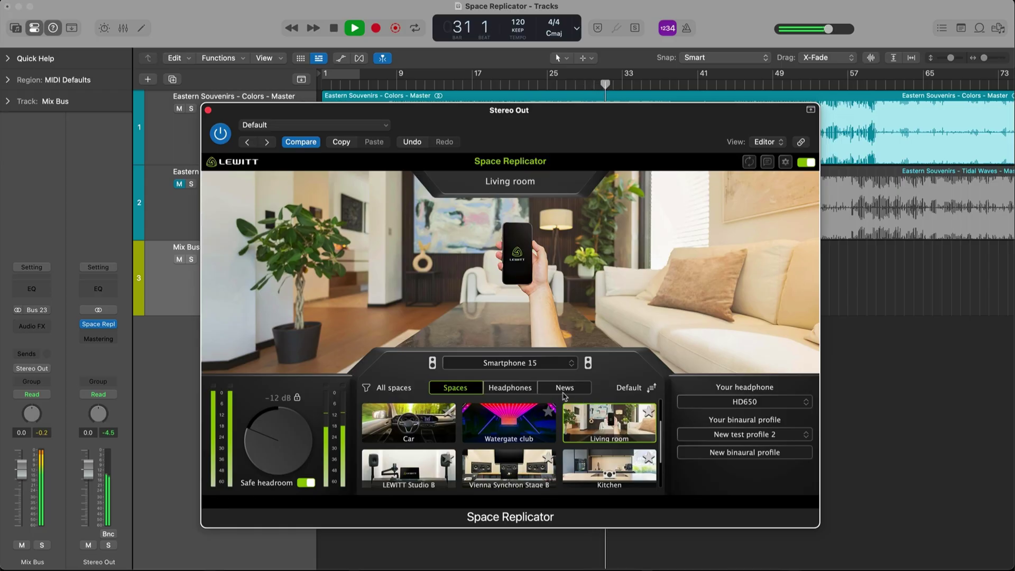
pyautogui.click(535, 365)
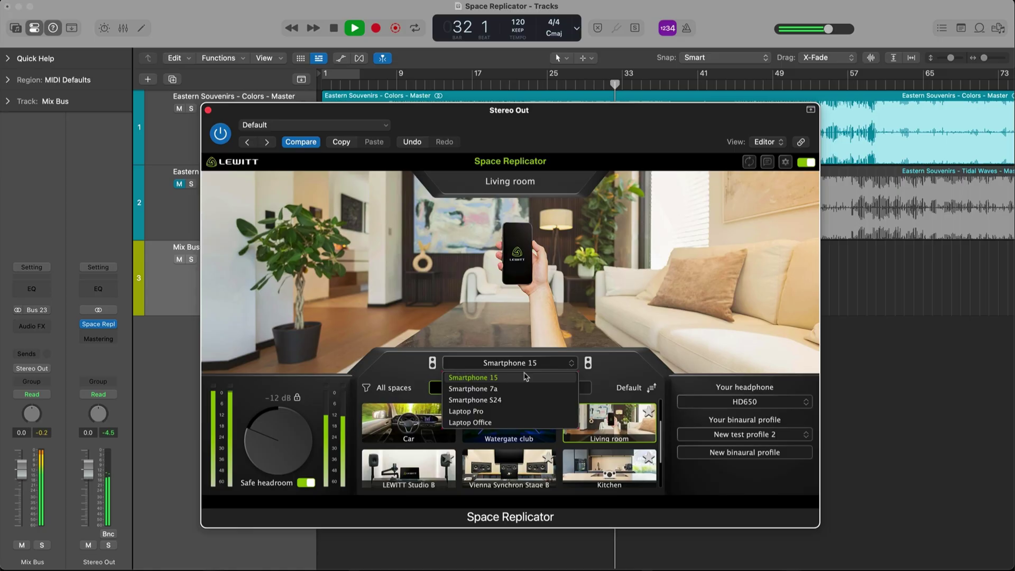
pyautogui.click(522, 382)
# Step: Audition Smartphone S24, Laptop Pro and Laptop Office in the Living room
pyautogui.click(520, 370)
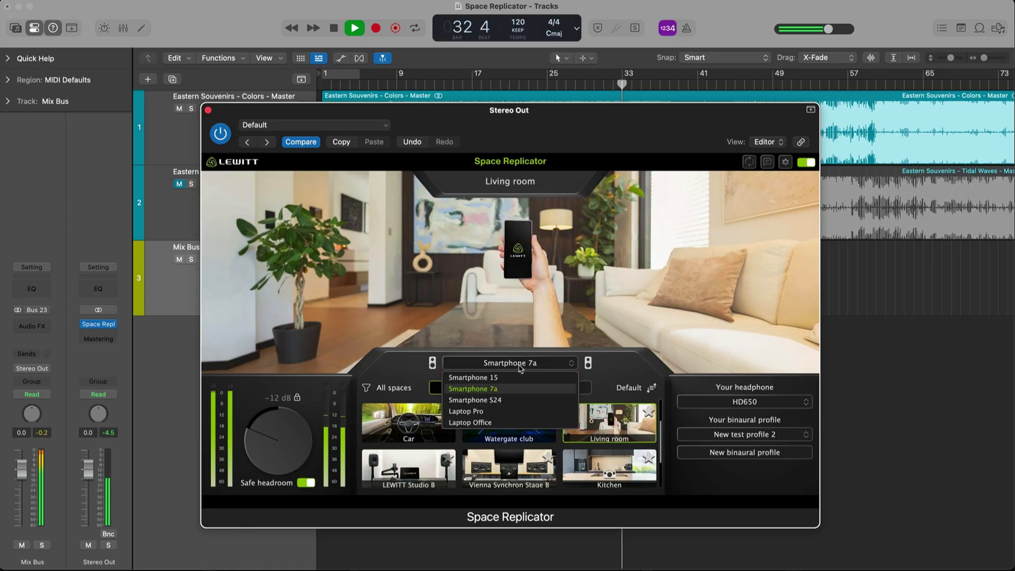
pyautogui.click(519, 400)
pyautogui.click(517, 369)
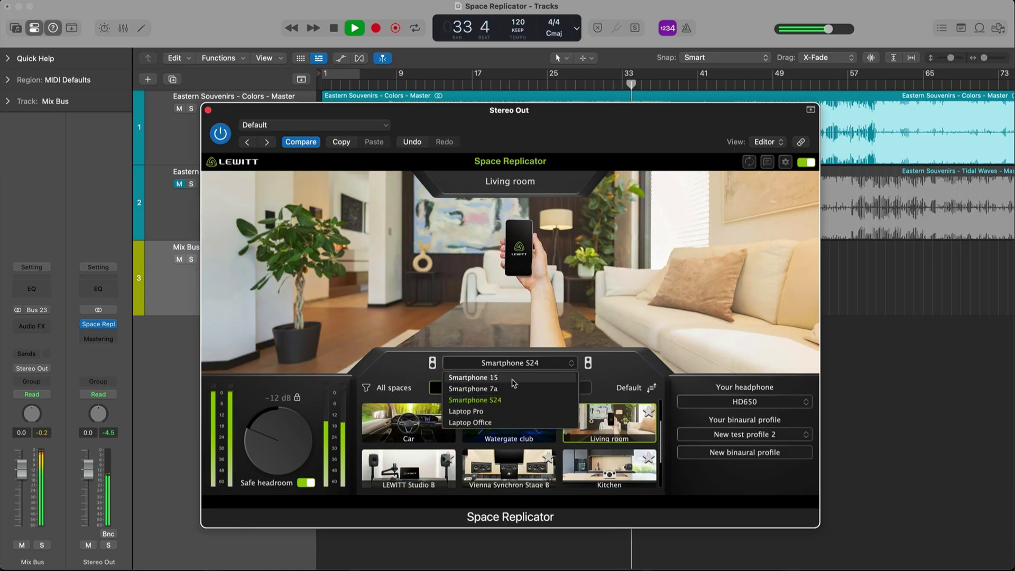
pyautogui.click(516, 407)
pyautogui.click(512, 365)
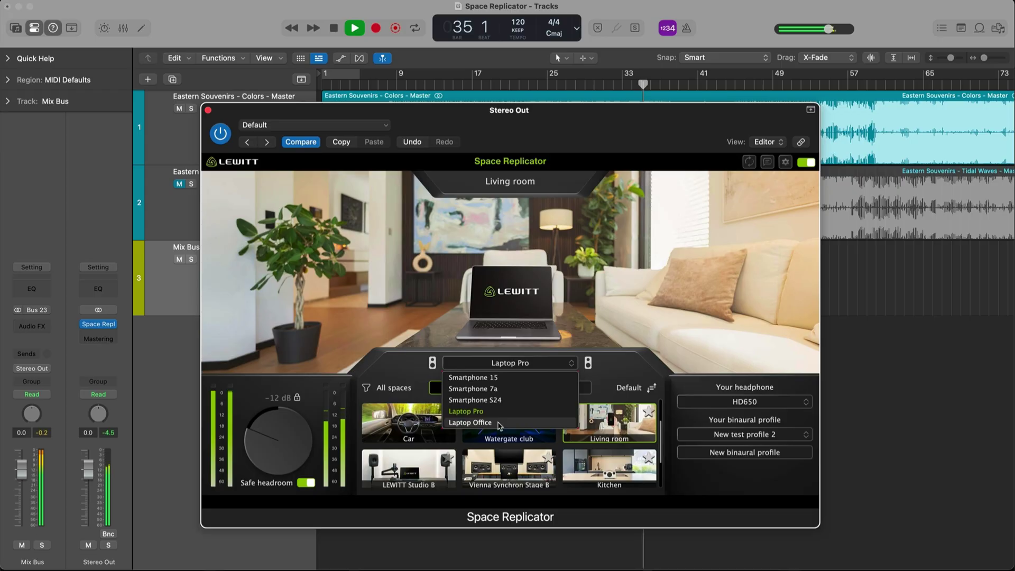
pyautogui.click(514, 422)
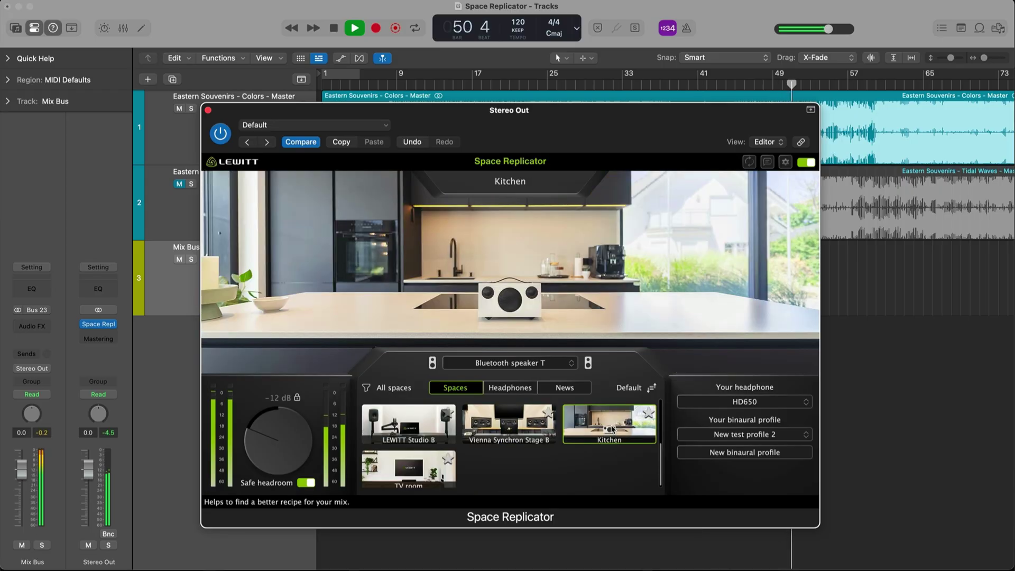
# Step: Audition the Kitchen through Bluetooth speaker J, then through the Tablet
pyautogui.click(516, 363)
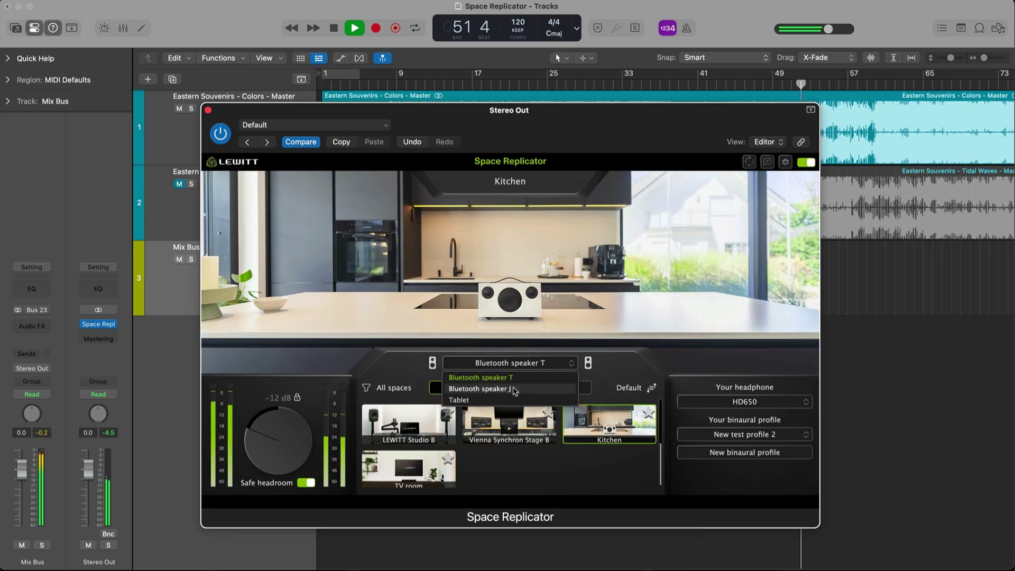
pyautogui.click(521, 374)
pyautogui.click(521, 369)
pyautogui.click(515, 404)
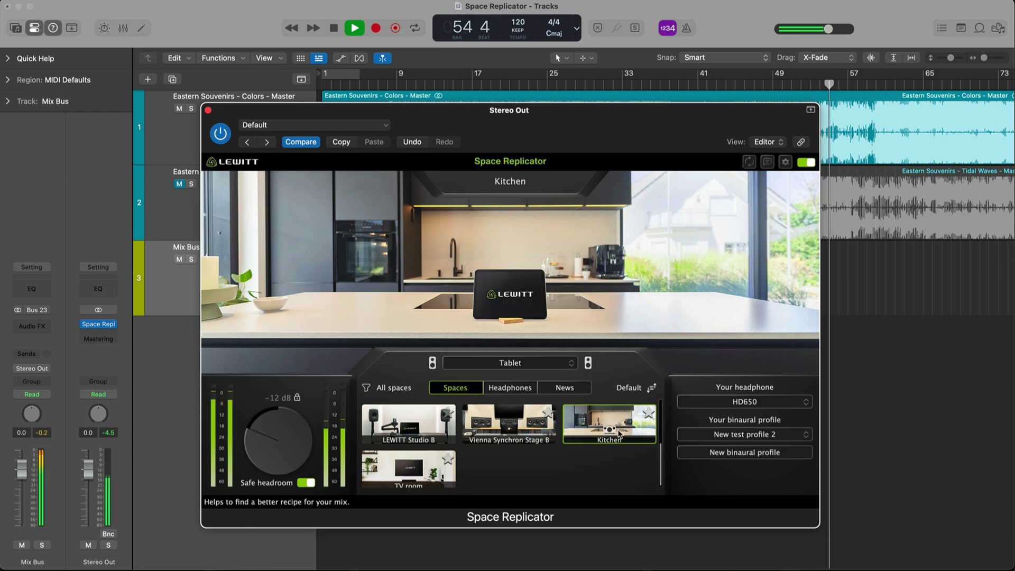
# Step: Switch to the TV room on the Soundbar, then move to the headphone models
pyautogui.click(425, 465)
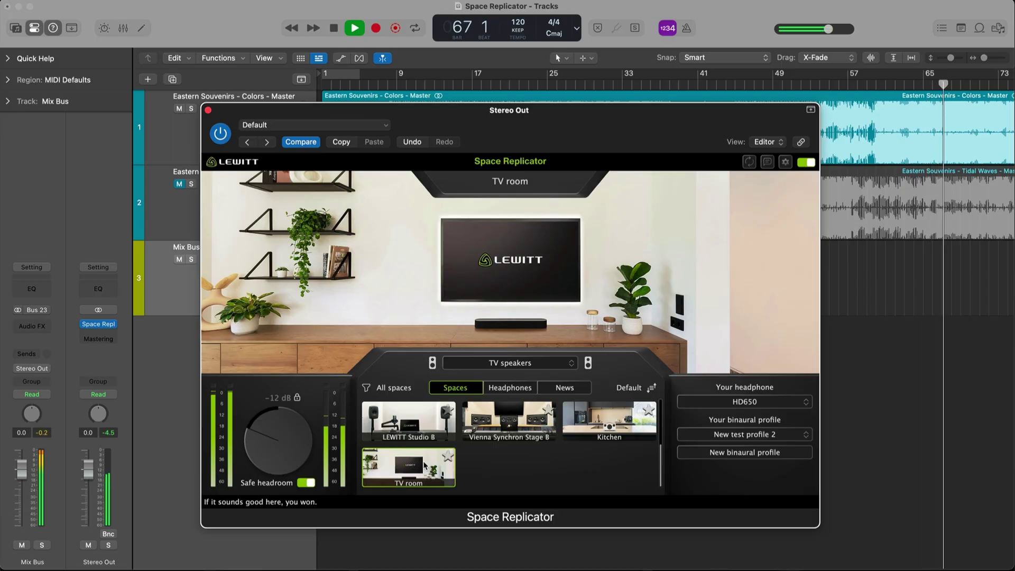
pyautogui.click(500, 363)
pyautogui.click(502, 389)
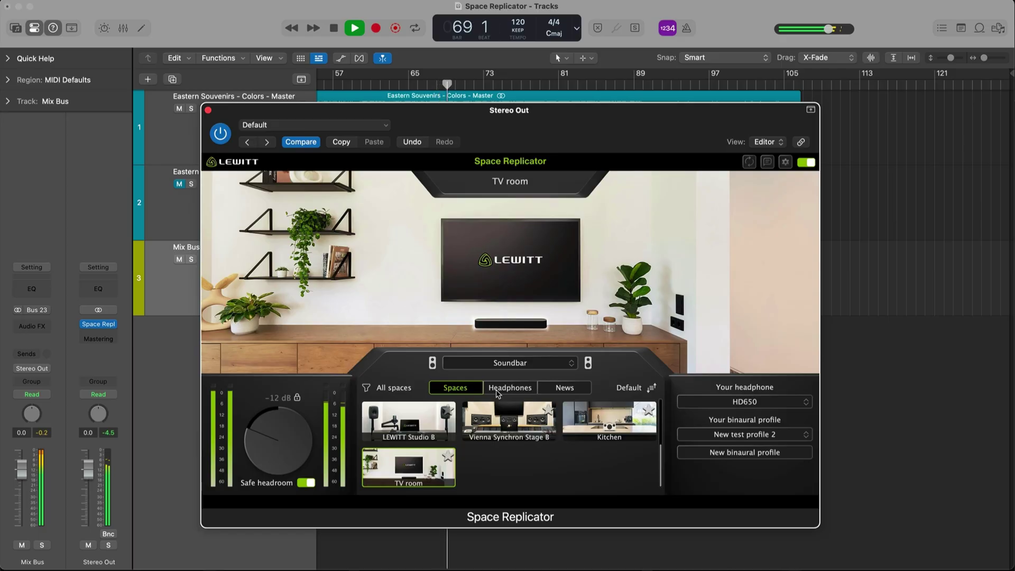
pyautogui.click(497, 391)
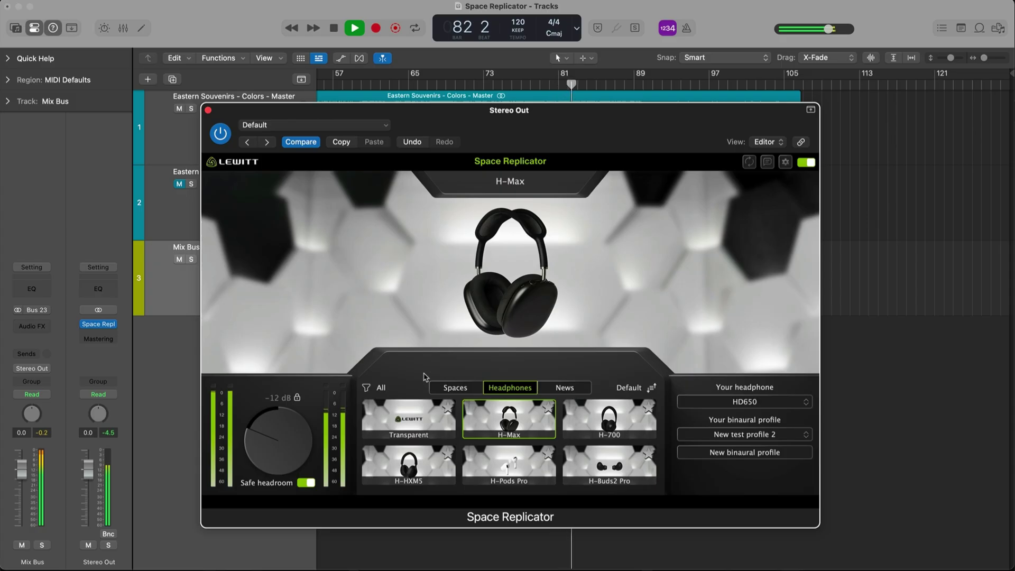
# Step: Audition H-700, H-HXM5, H-Pods Pro and H-Buds2 Pro, settle on Transparent, then show News
pyautogui.click(608, 420)
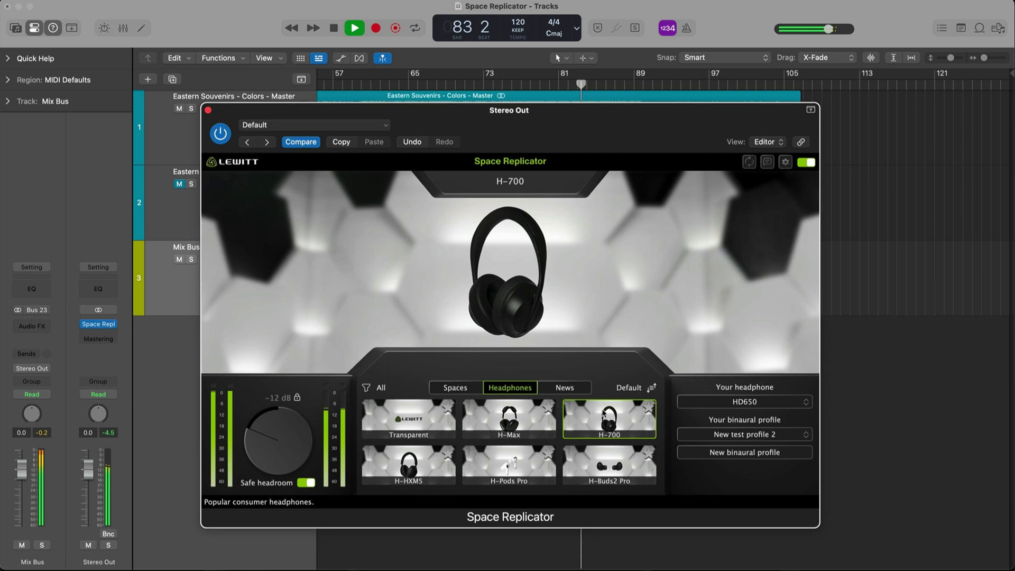
pyautogui.click(443, 467)
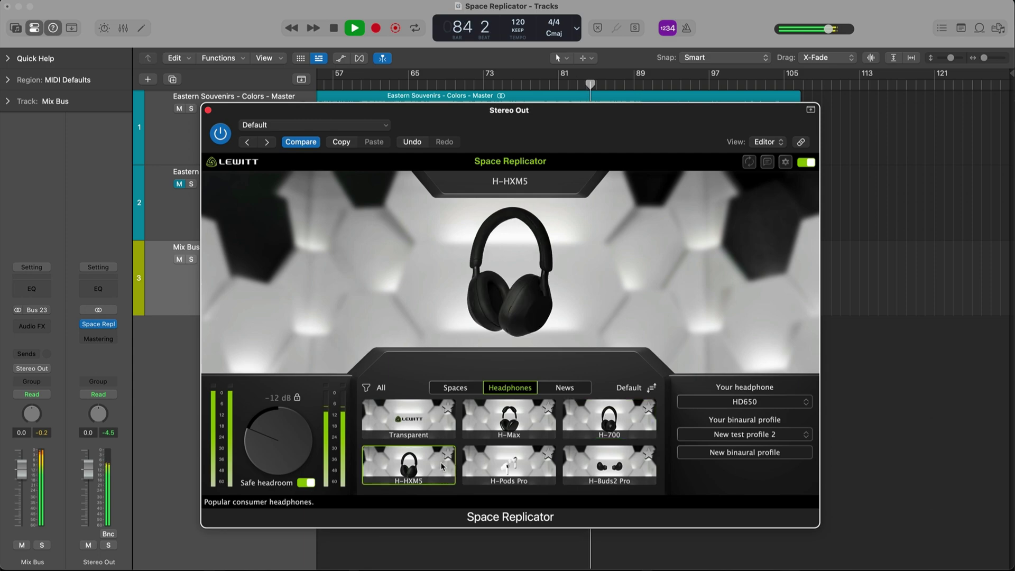
pyautogui.click(509, 466)
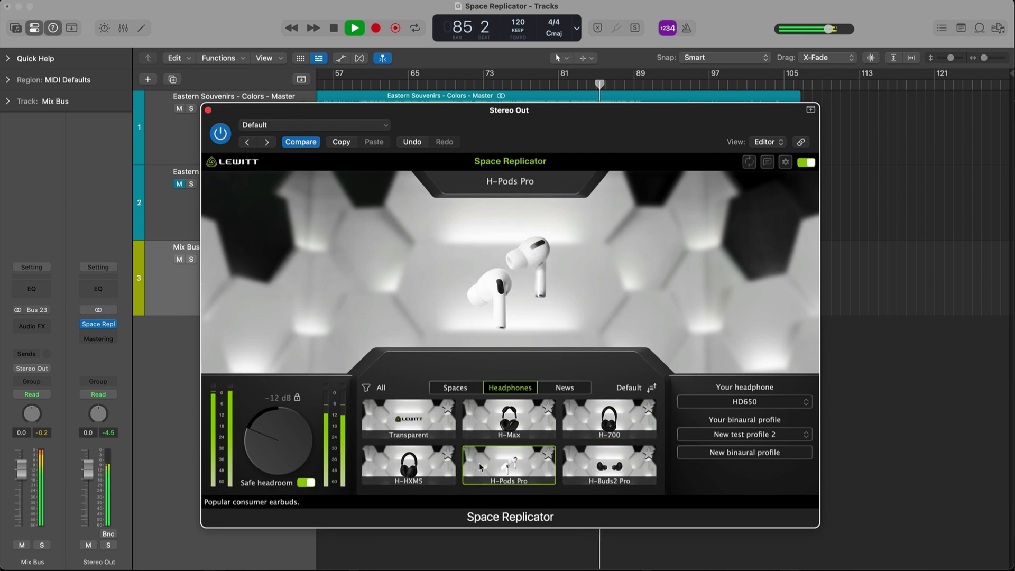
pyautogui.click(593, 459)
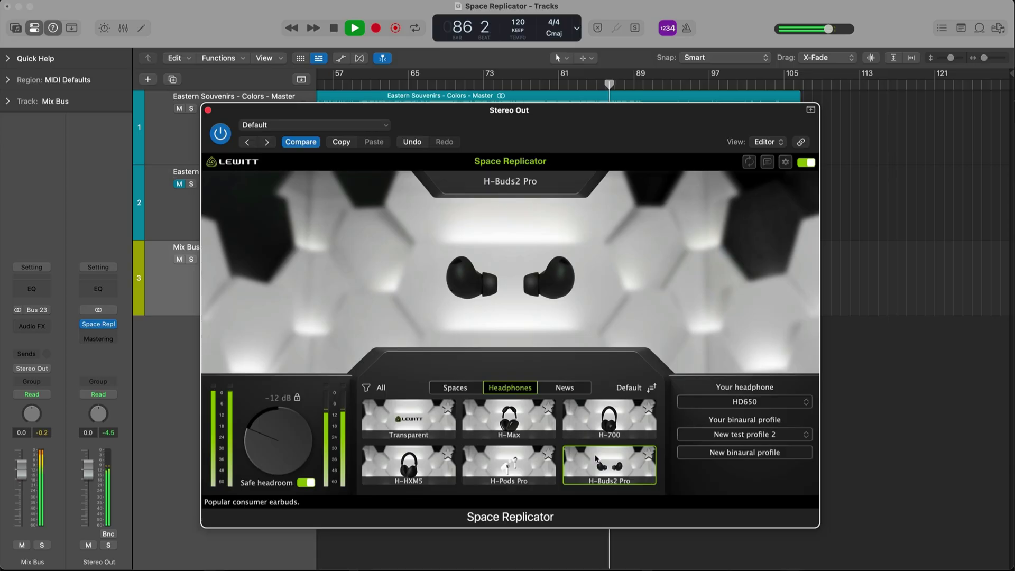
pyautogui.click(438, 421)
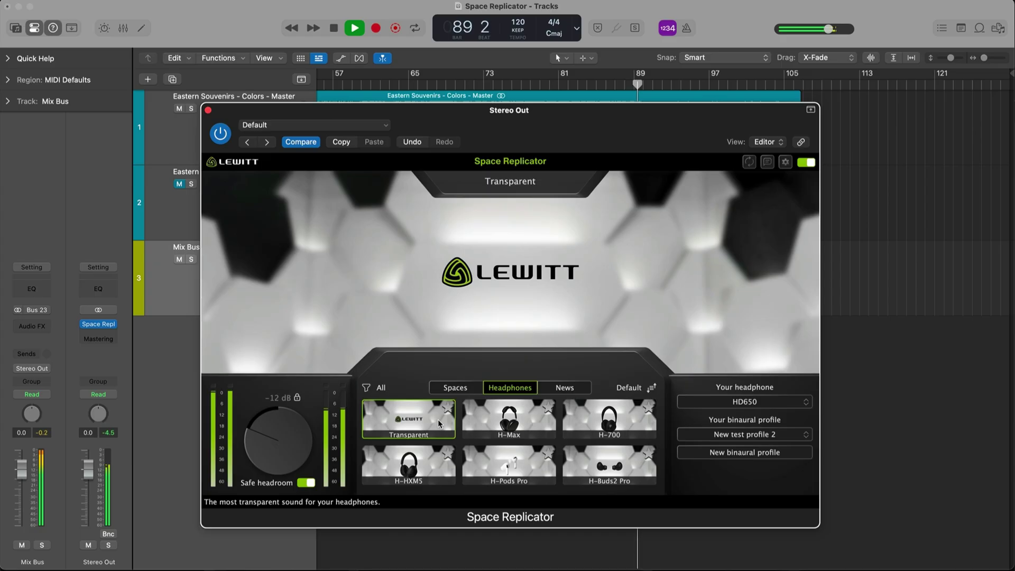
pyautogui.click(564, 388)
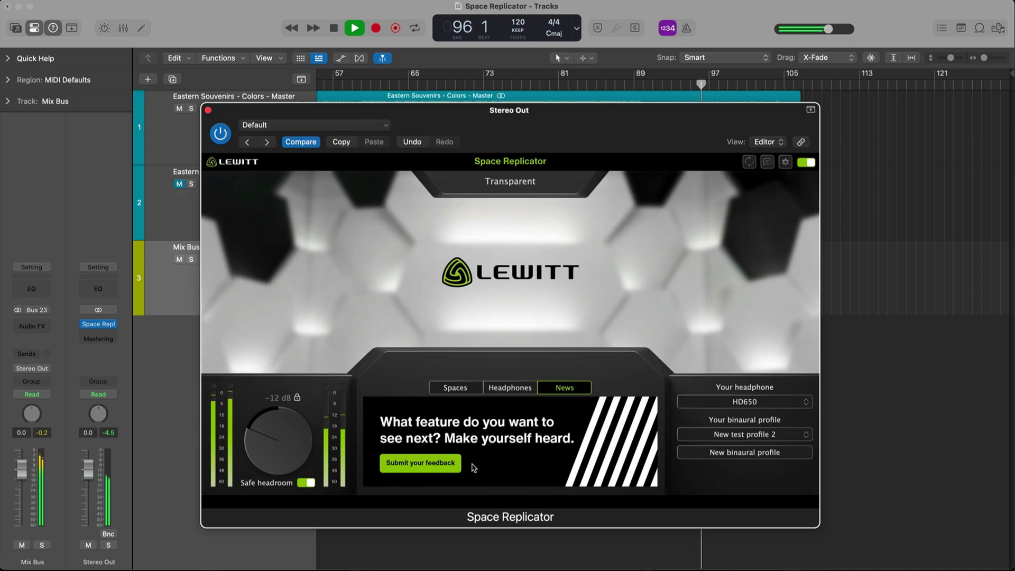
# Step: Go back from the News panel to the Spaces grid with LEWITT Studio A loaded
pyautogui.click(455, 388)
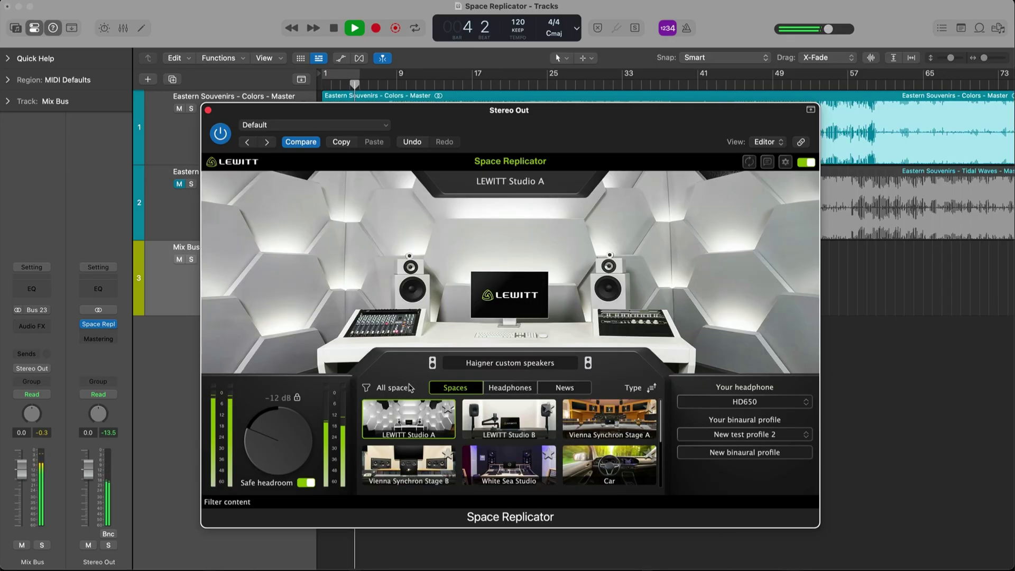
# Step: Star LEWITT Studio A as a favourite, then filter the grid to Favourites and Studios
pyautogui.click(405, 391)
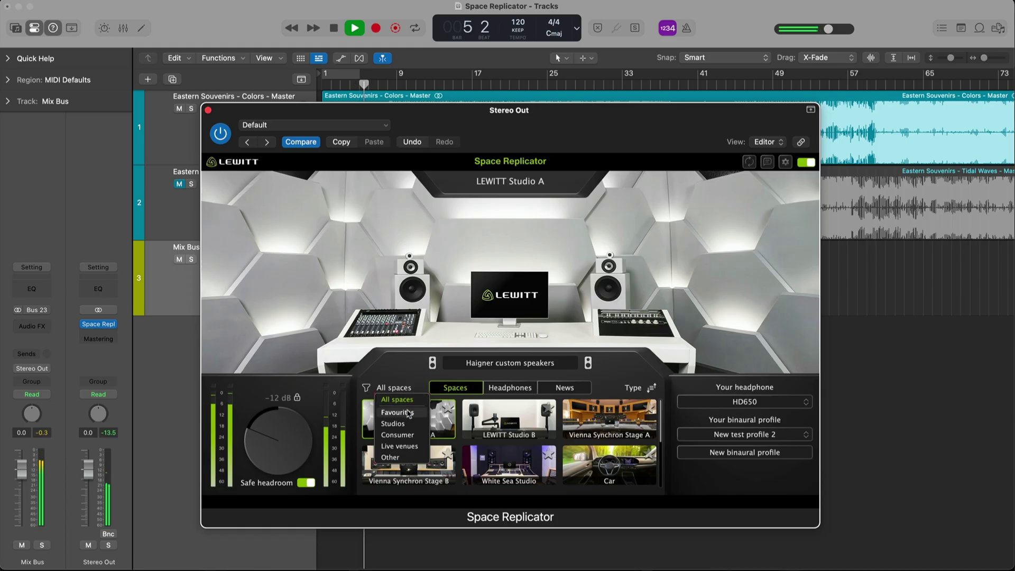
pyautogui.click(449, 408)
pyautogui.click(394, 389)
pyautogui.click(402, 414)
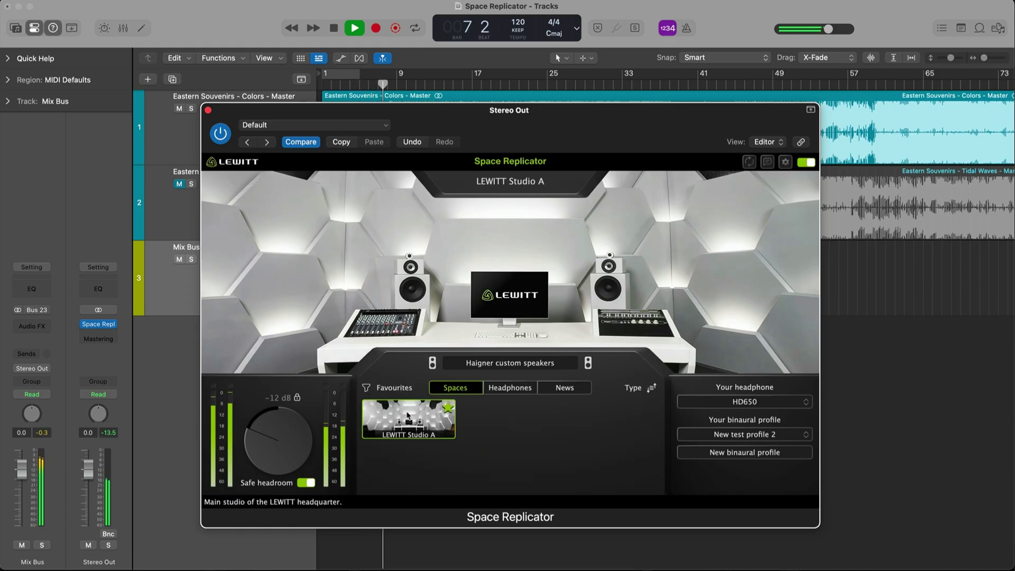
pyautogui.click(405, 393)
pyautogui.click(400, 423)
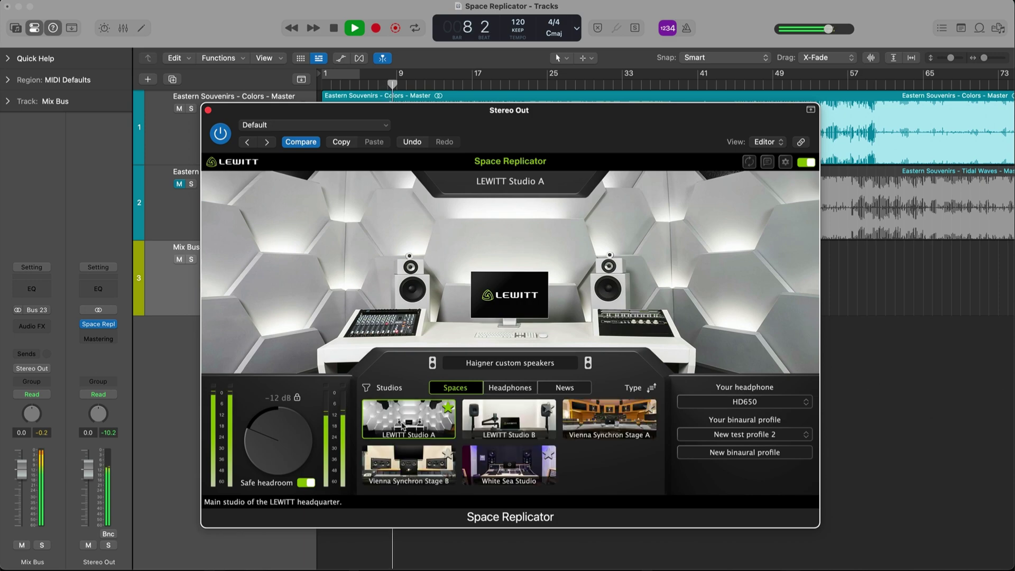
# Step: Filter the spaces by Consumer, Live venues and Other, then return to All spaces
pyautogui.click(396, 392)
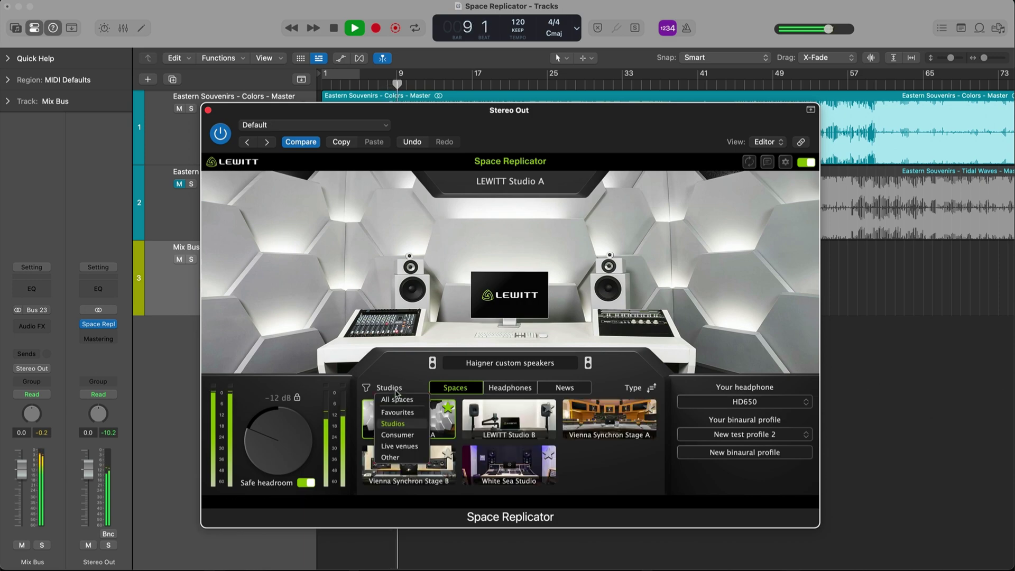
pyautogui.click(406, 434)
pyautogui.click(396, 391)
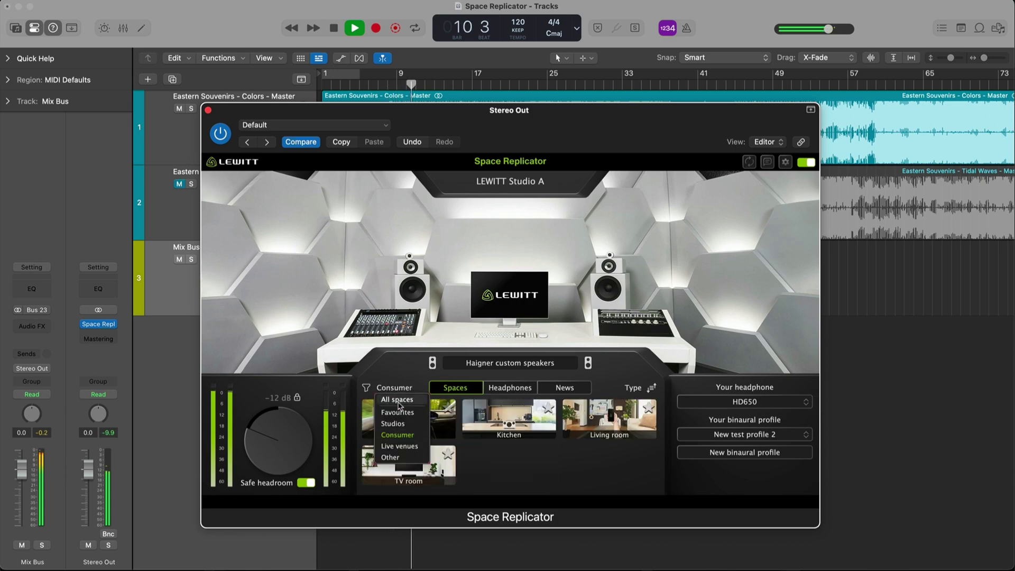
pyautogui.click(406, 448)
pyautogui.click(394, 392)
pyautogui.click(401, 457)
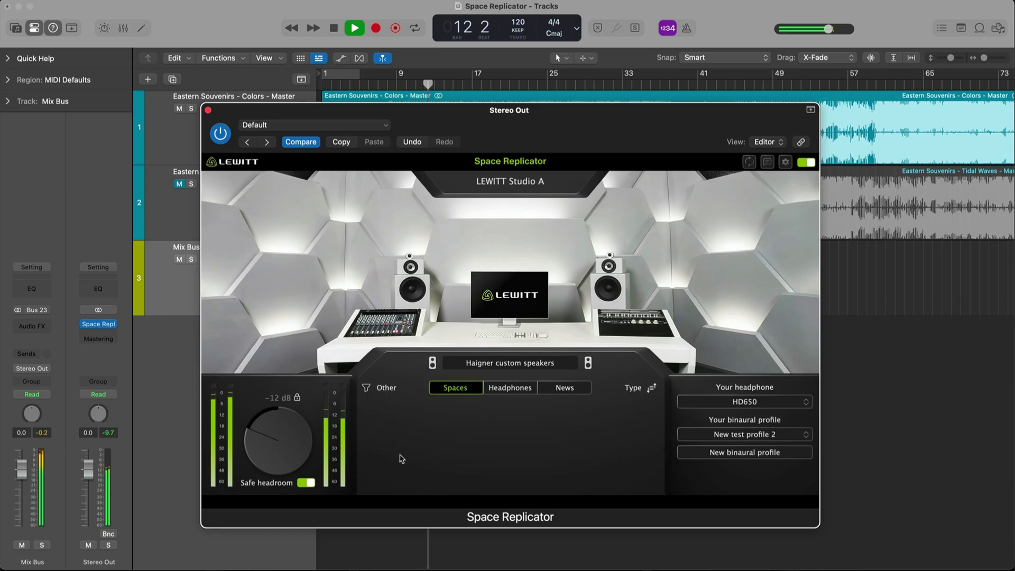
pyautogui.click(391, 390)
pyautogui.click(397, 399)
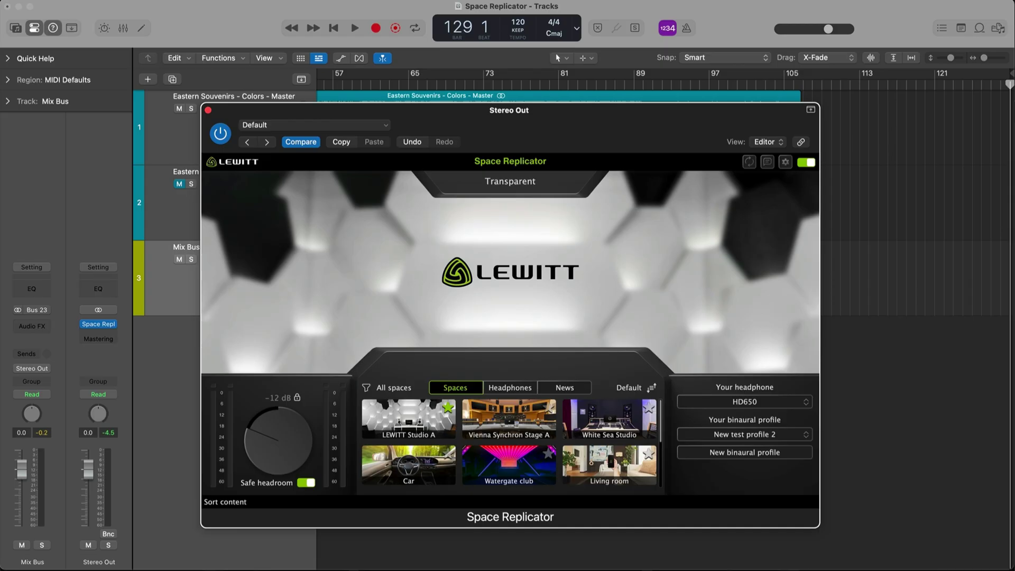
# Step: Sort the space grid by Name, then by Type
pyautogui.click(630, 387)
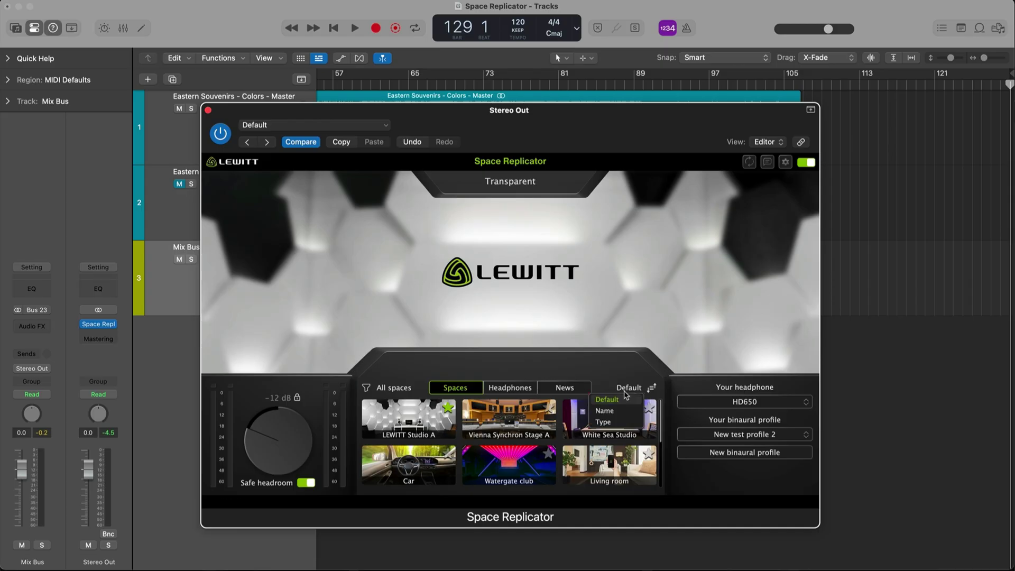
pyautogui.click(605, 410)
pyautogui.click(629, 388)
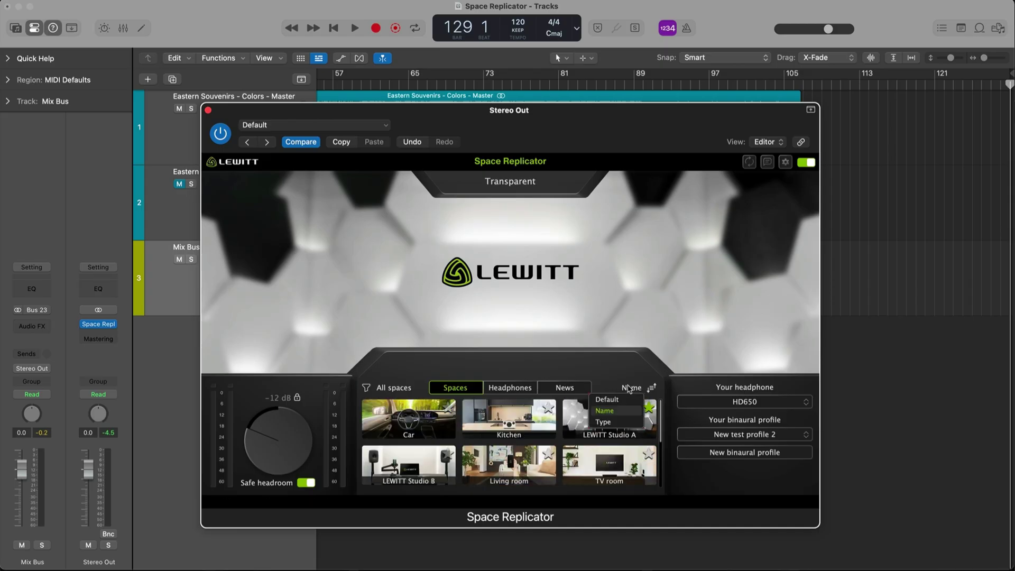
pyautogui.click(624, 422)
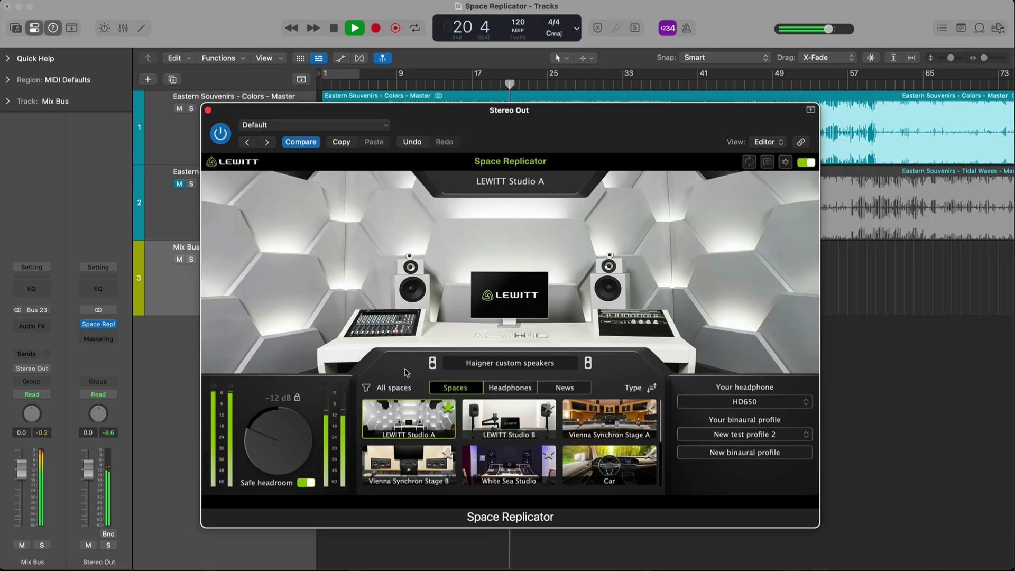
# Step: Bypass Space Replicator briefly, re-enable it, and bring up its Settings dialog
pyautogui.click(806, 163)
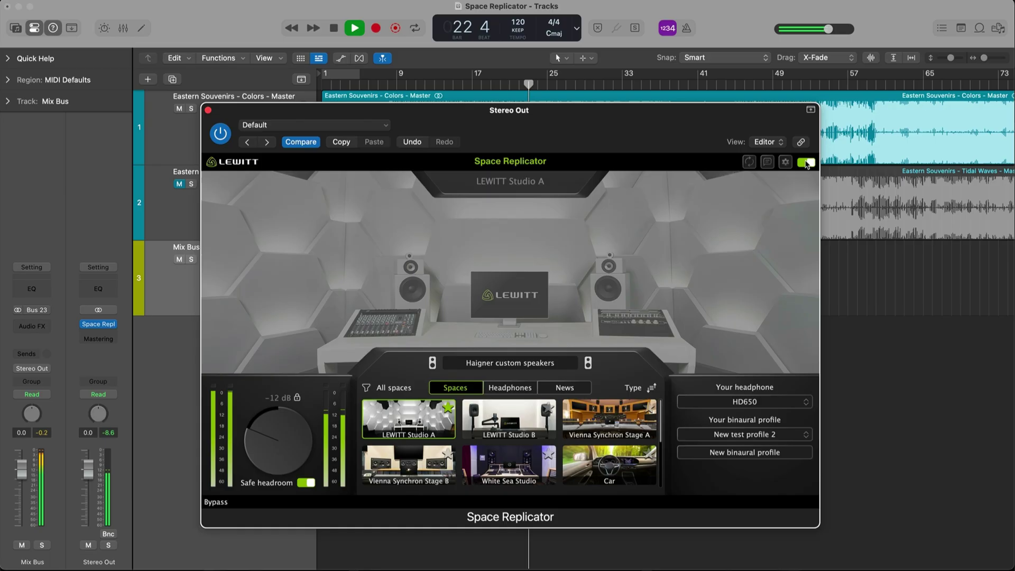
pyautogui.click(806, 163)
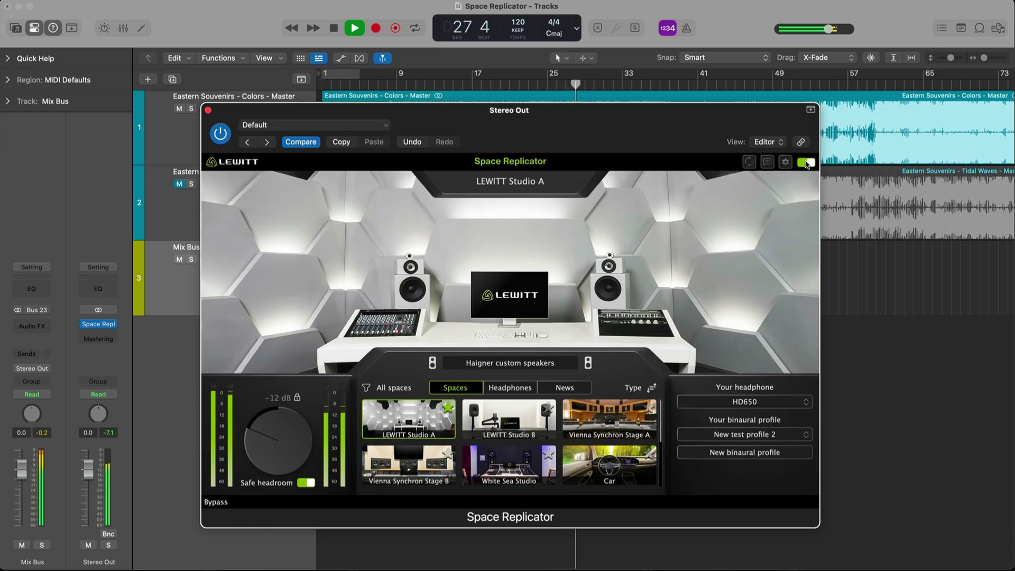
pyautogui.click(786, 162)
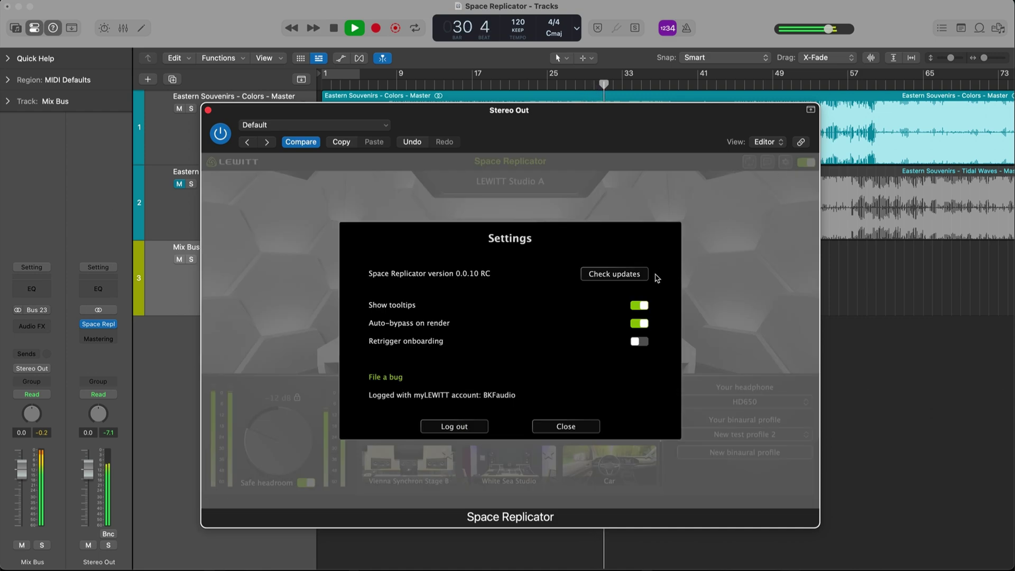
# Step: Toggle Show tooltips and Auto-bypass on render off and back on
pyautogui.doubleClick(637, 309)
pyautogui.click(638, 324)
pyautogui.click(638, 327)
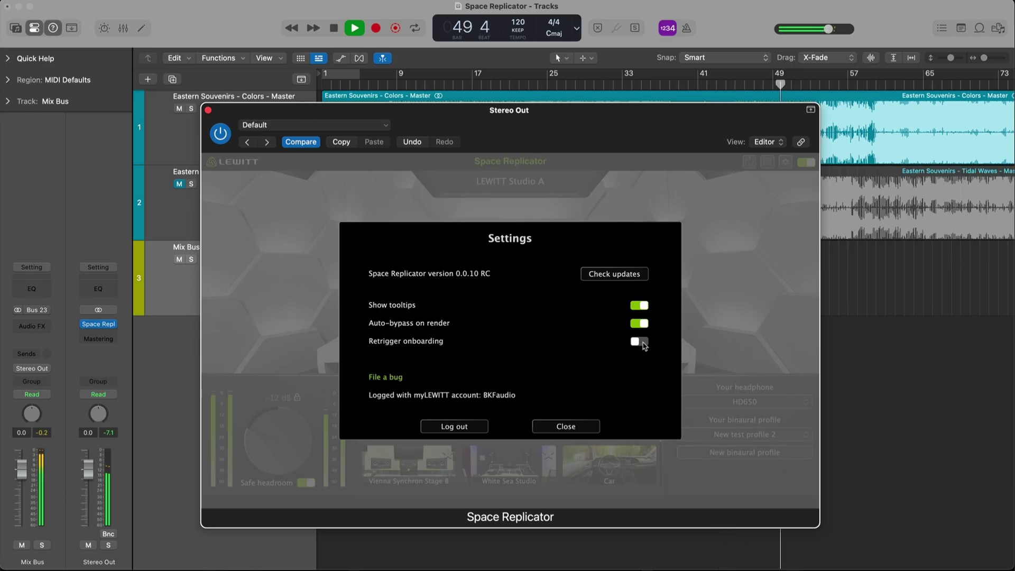
# Step: Retrigger the onboarding, skip it, and open the File a bug contact form
pyautogui.click(641, 341)
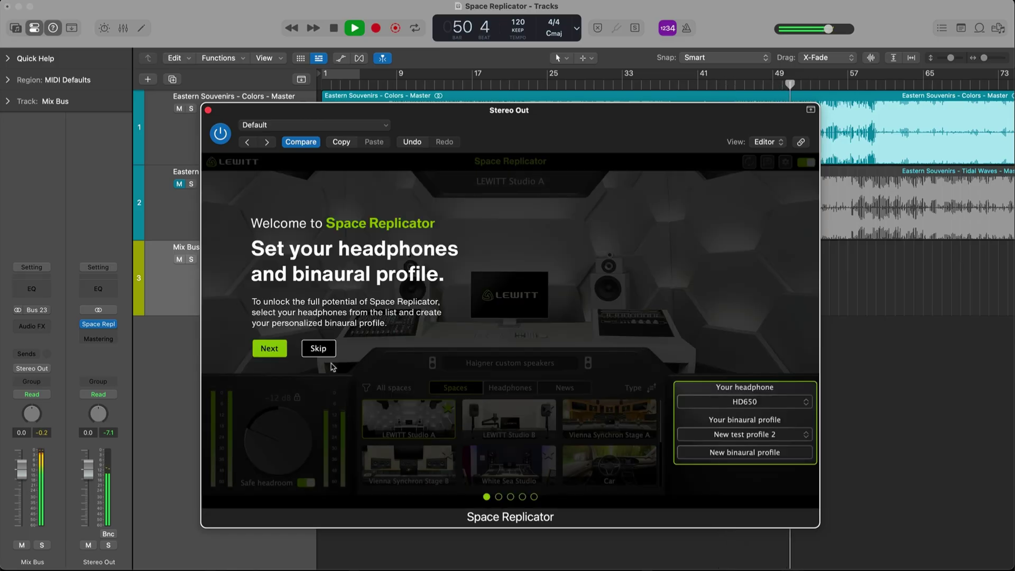
pyautogui.click(318, 349)
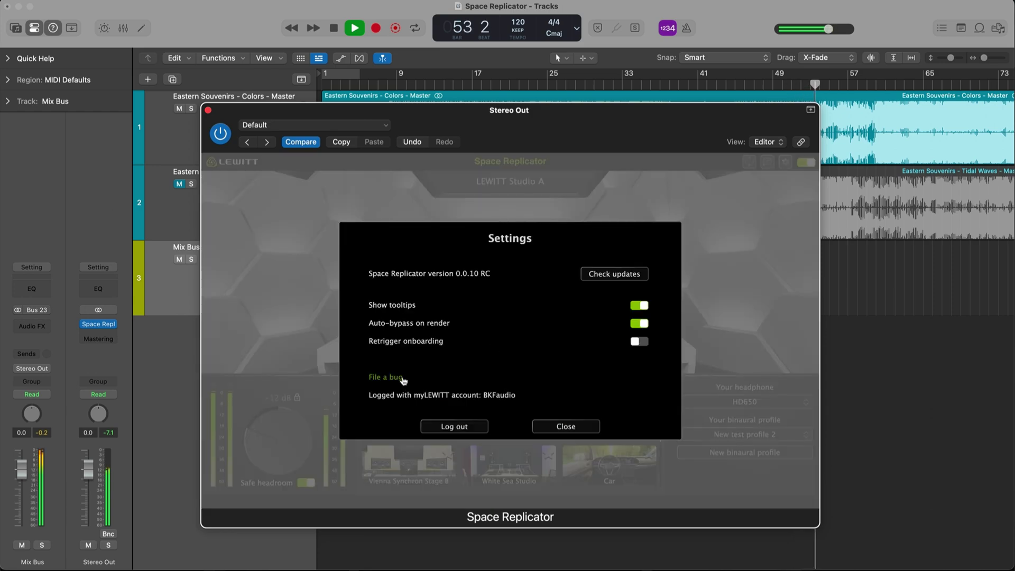
pyautogui.click(398, 378)
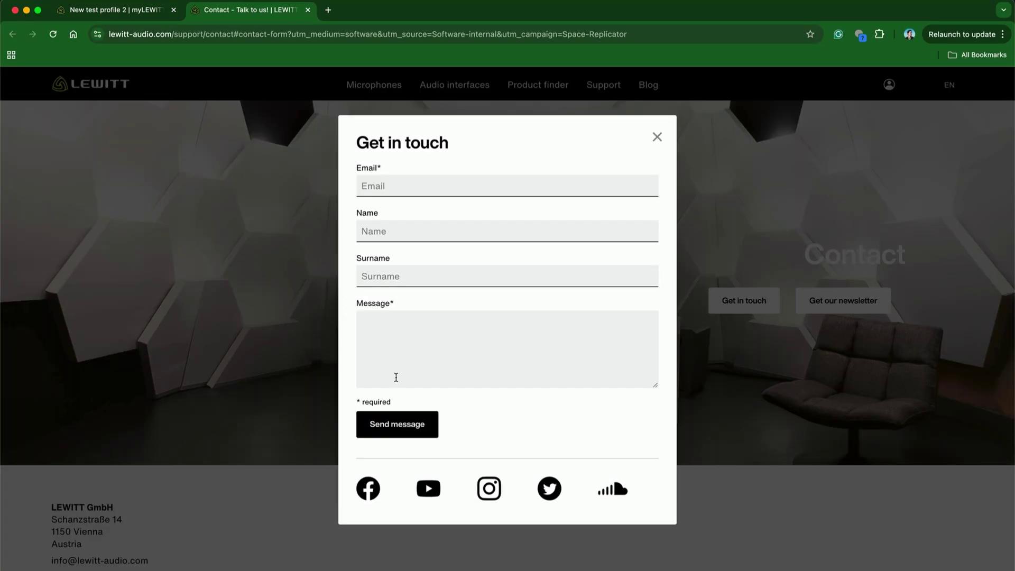